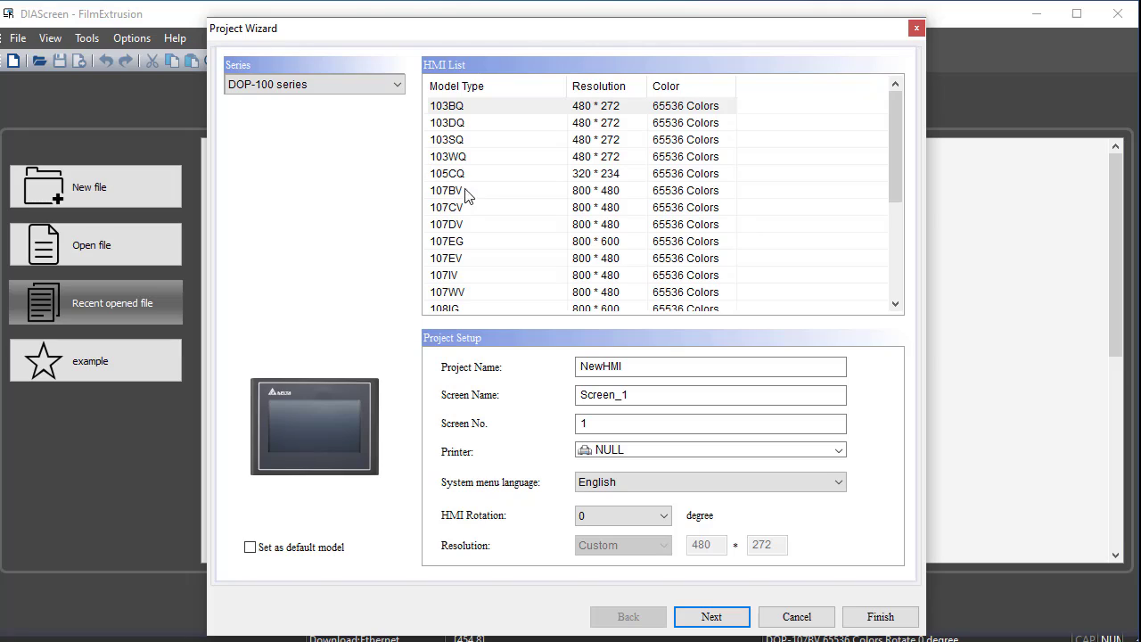
# - Choose the 107BV HMI model, name the project Lesson001 and its screen FrmMain, and continue to the communication settings
pyautogui.click(490, 192)
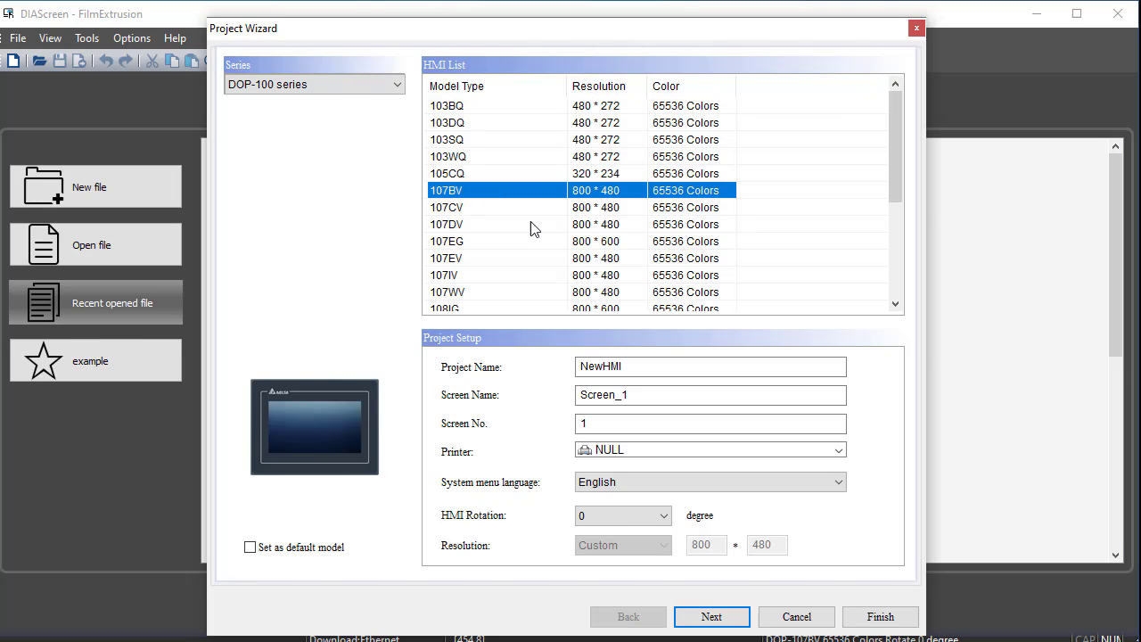
pyautogui.doubleClick(641, 366)
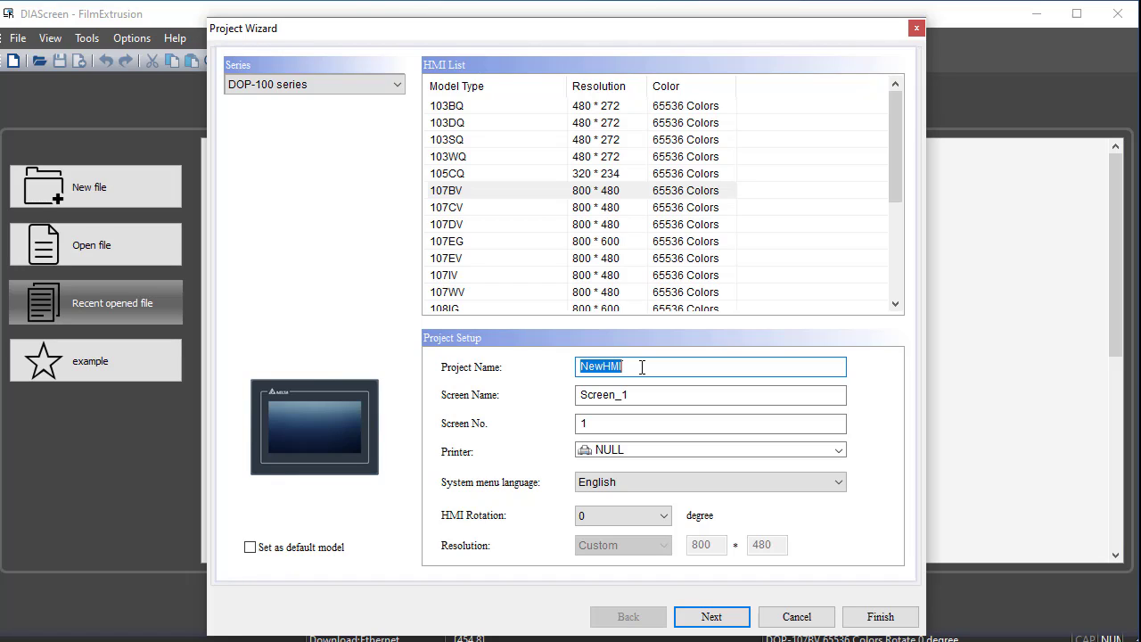
pyautogui.write('Lesson001')
pyautogui.press('Tab')
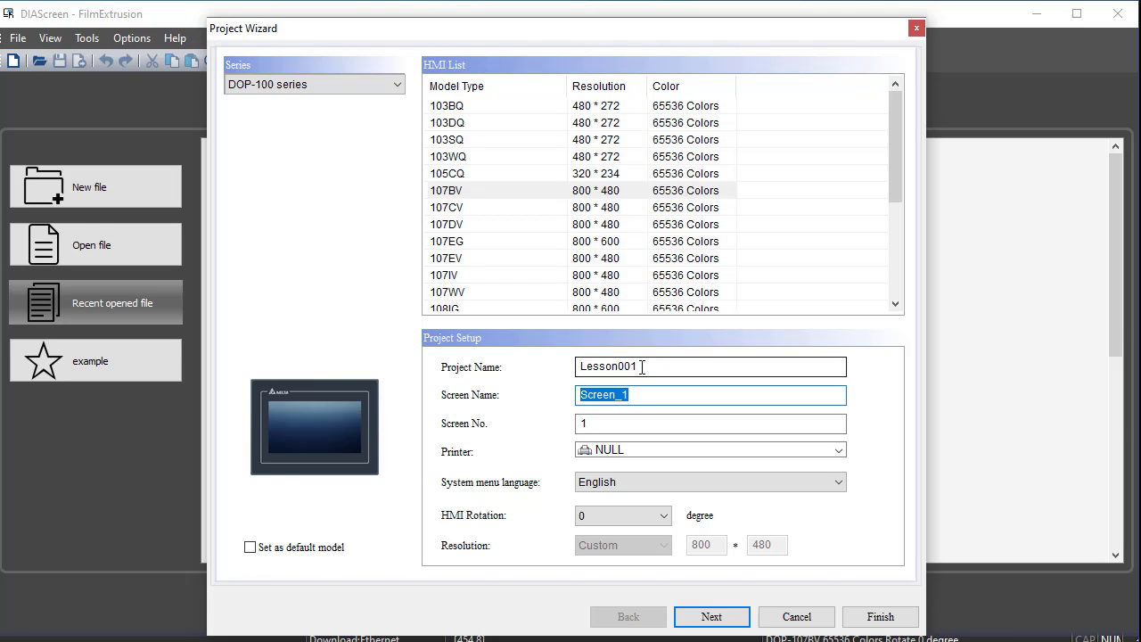
pyautogui.write('FrmMain')
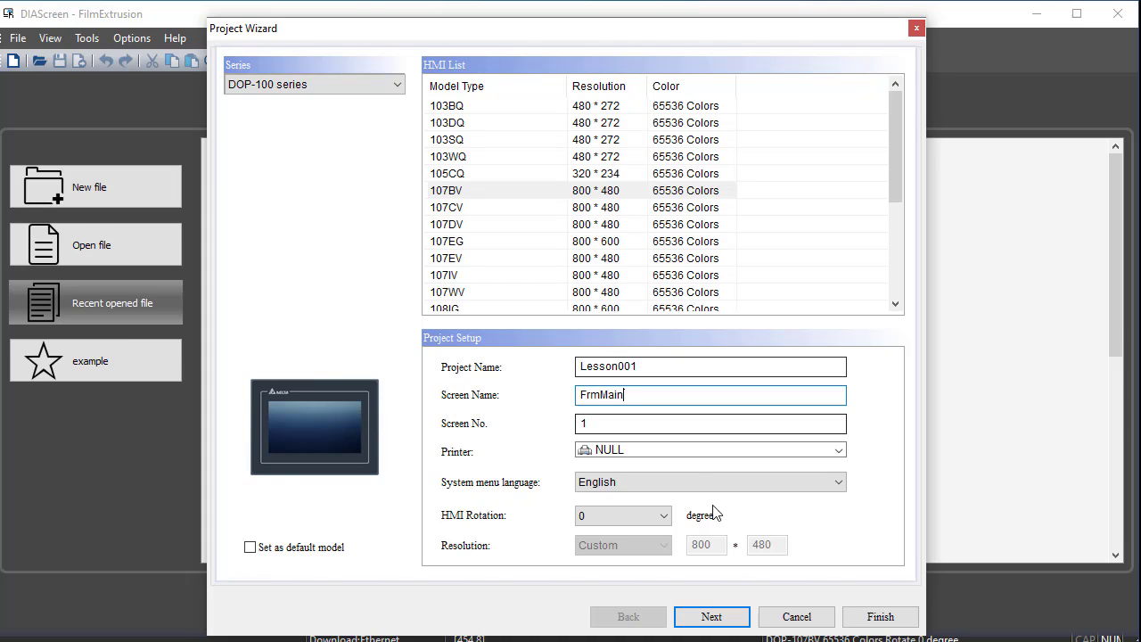
pyautogui.click(718, 616)
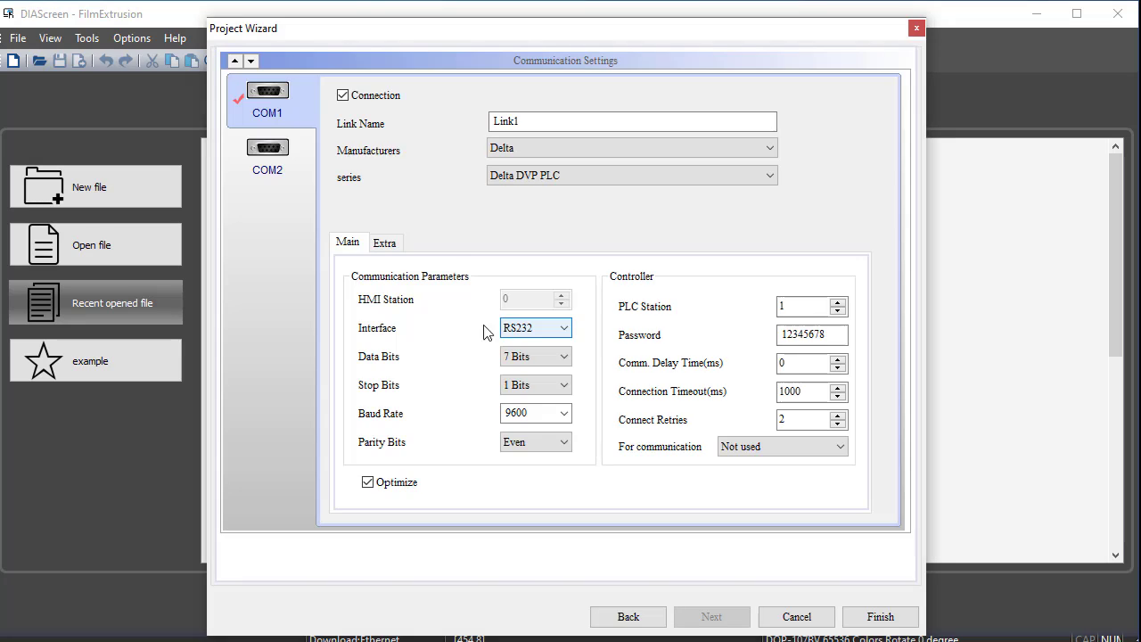
# - Name the COM1 link DeltaPLC and set its communication option to SV2 Simulator
pyautogui.click(564, 123)
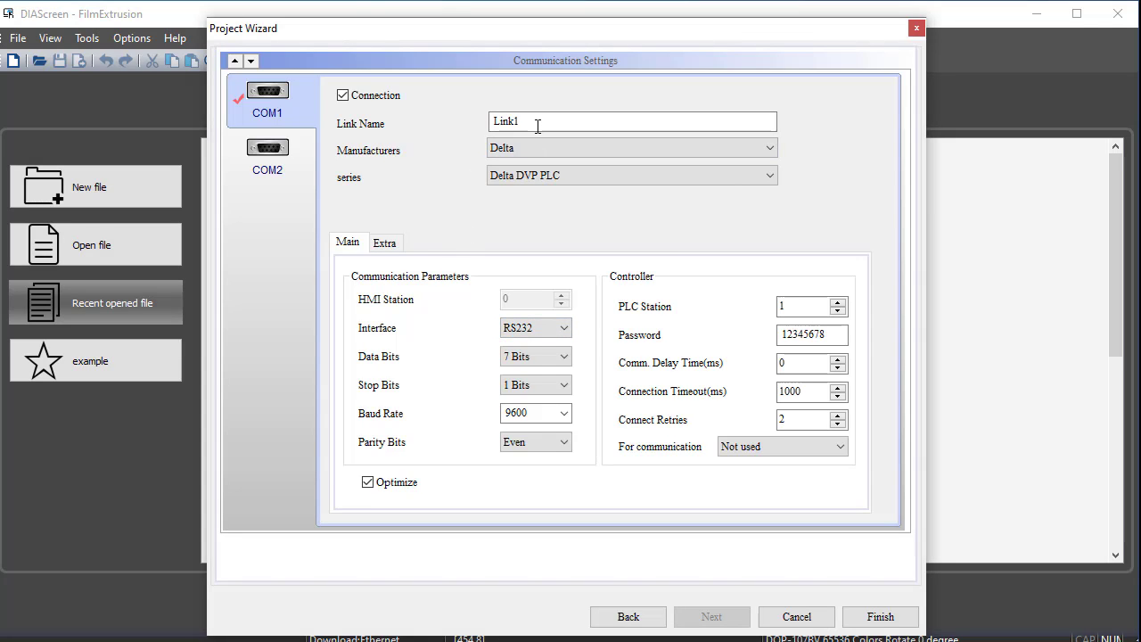
pyautogui.doubleClick(537, 123)
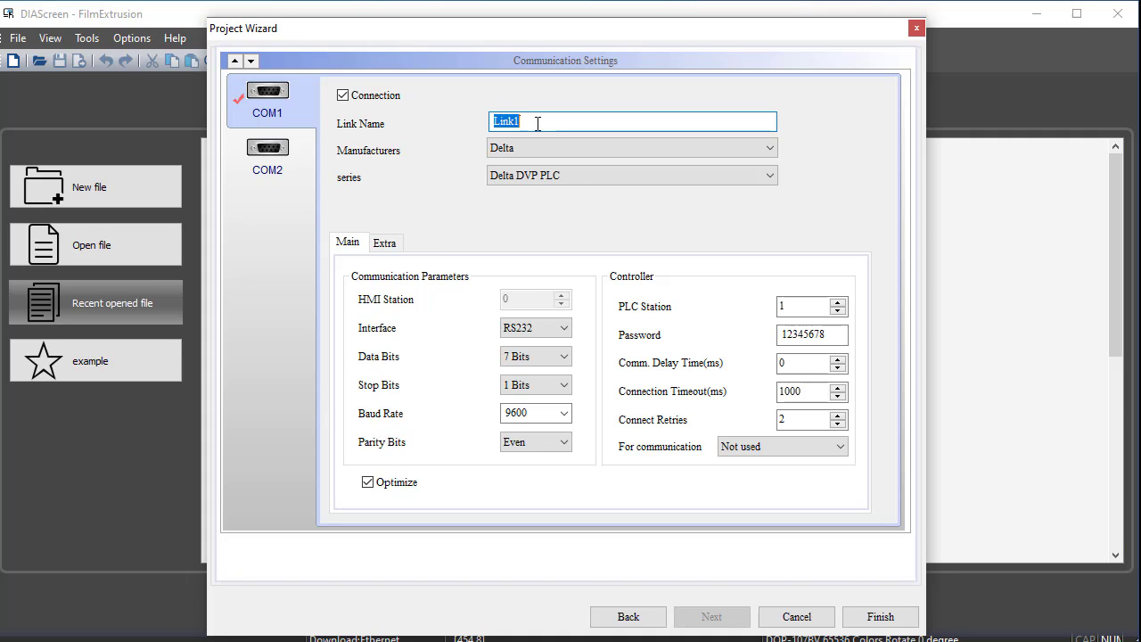
pyautogui.write('DeltaPLC')
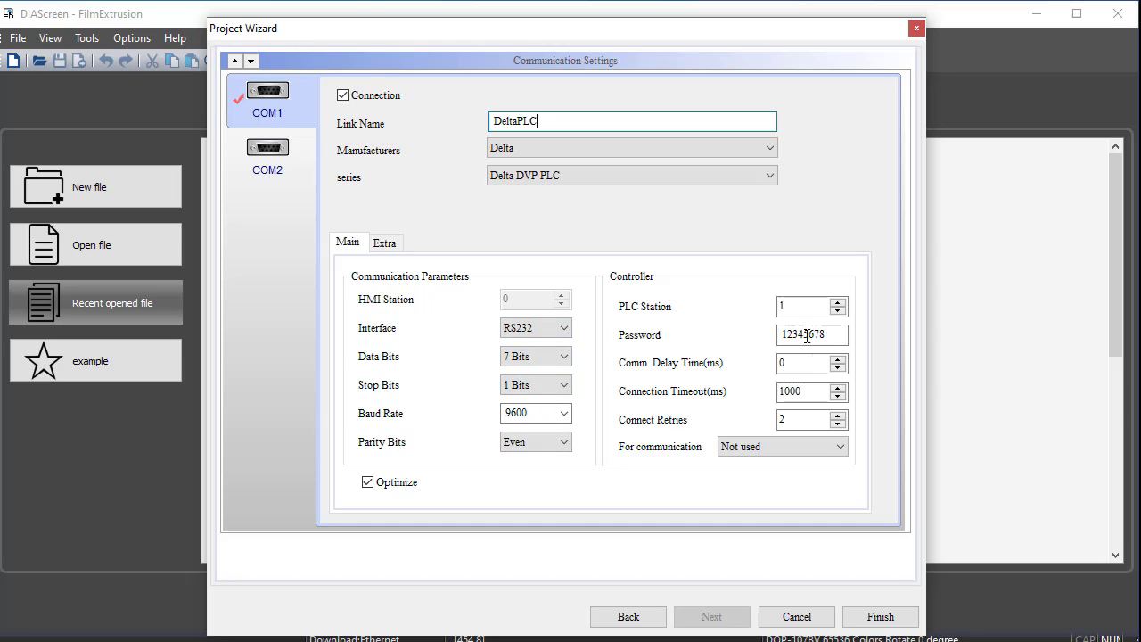
pyautogui.scroll(-1, 764, 445)
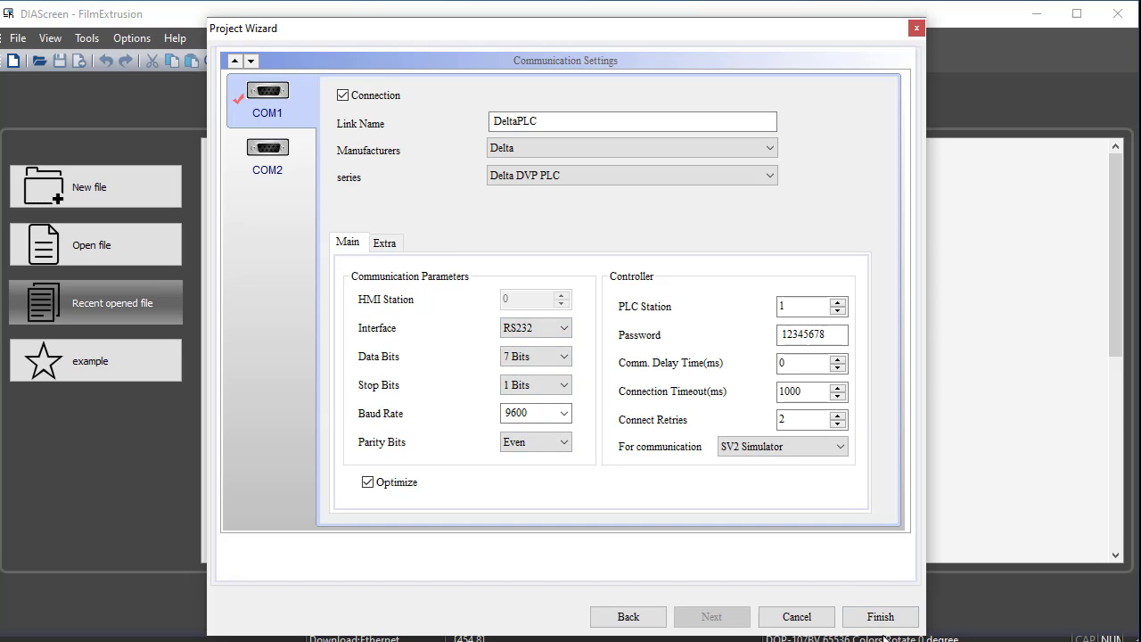
# - Switch to COMMGR and add a new driver named SV2_Simulator
pyautogui.click(891, 640)
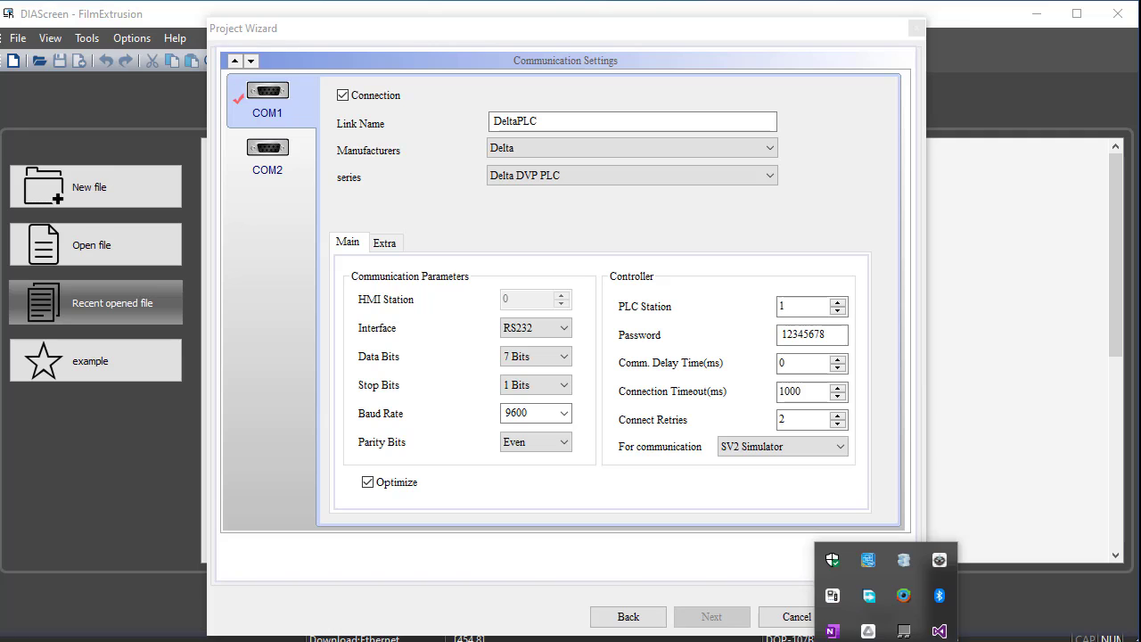
pyautogui.click(861, 624)
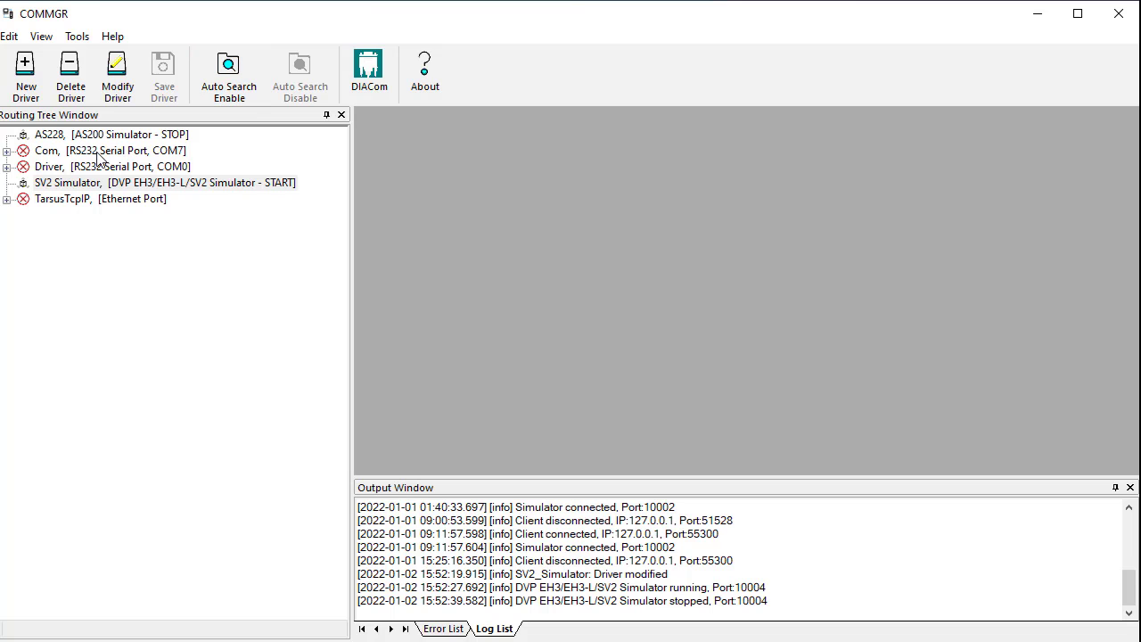
pyautogui.click(25, 89)
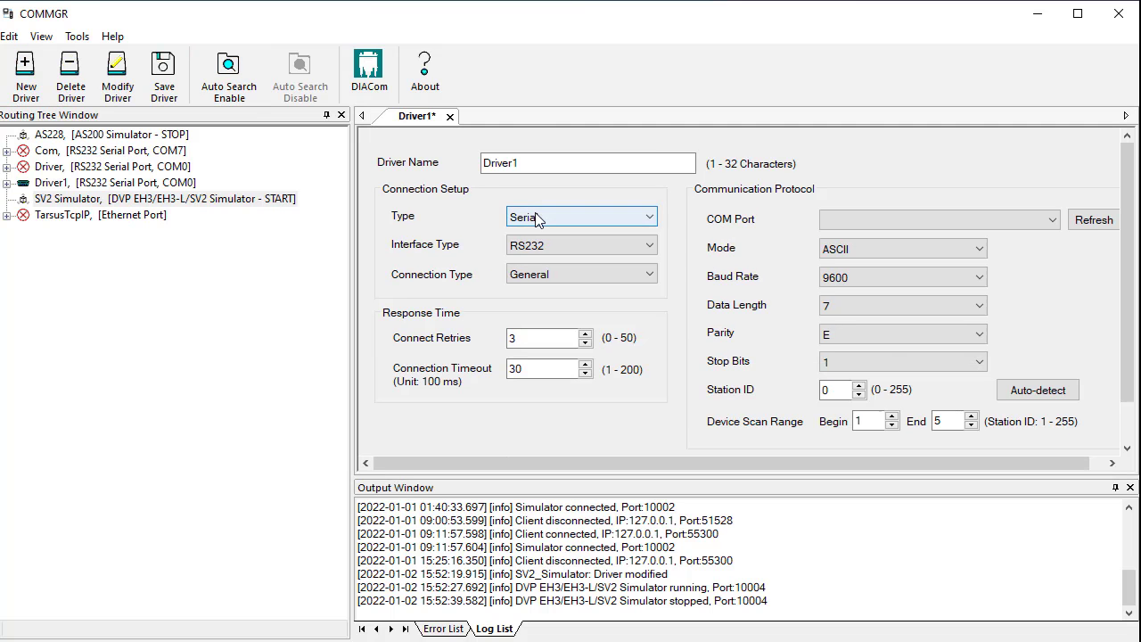
pyautogui.click(554, 166)
pyautogui.doubleClick(554, 167)
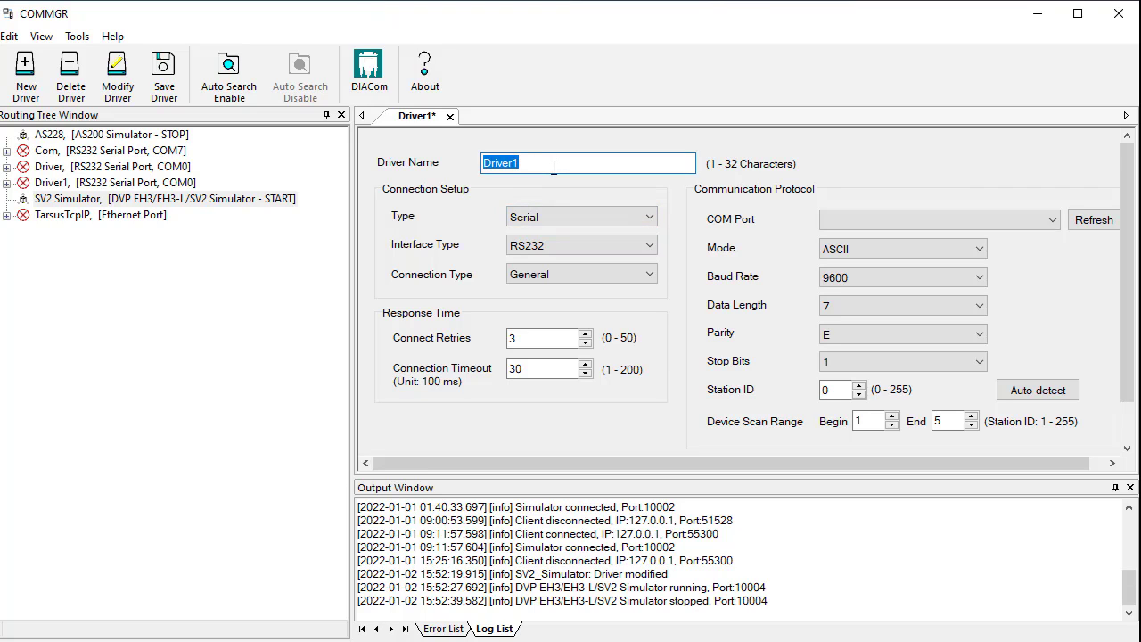
pyautogui.write('SV2_Simulator')
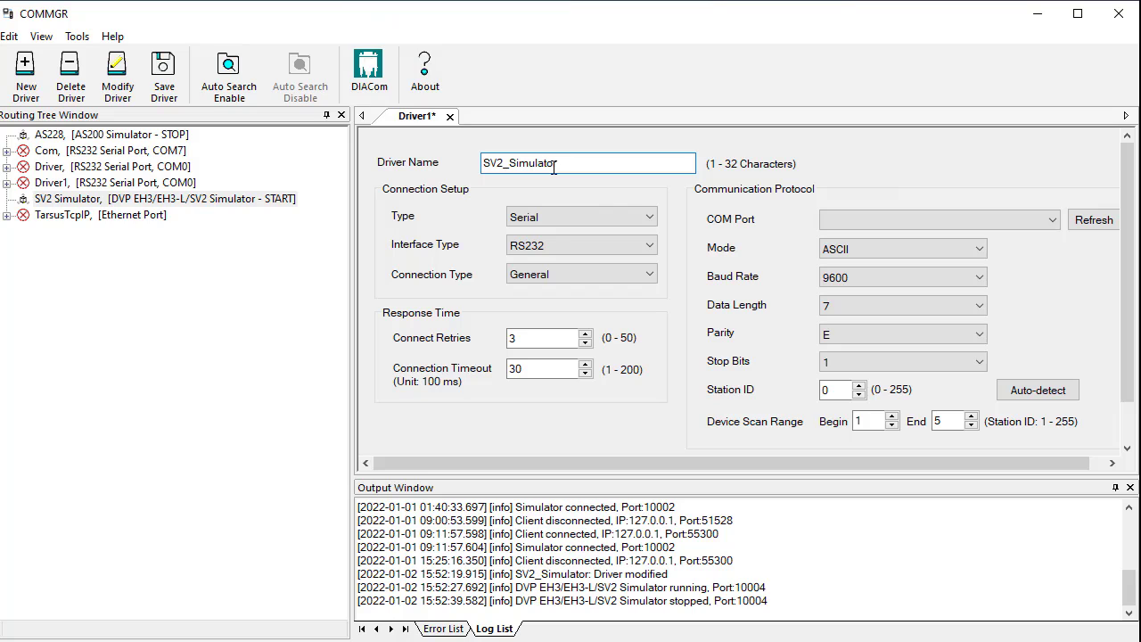
# - Set the new driver's connection type to Simulator, simulator type to DVP and device type to DVP EH3/EH3-L/SV2
pyautogui.click(635, 218)
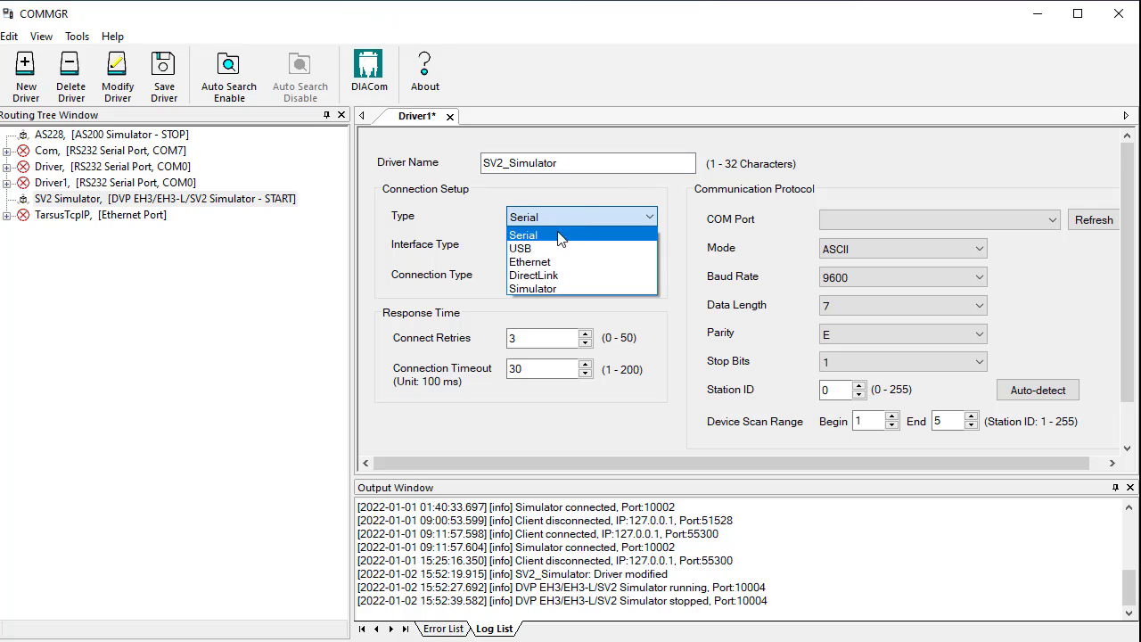
pyautogui.click(548, 290)
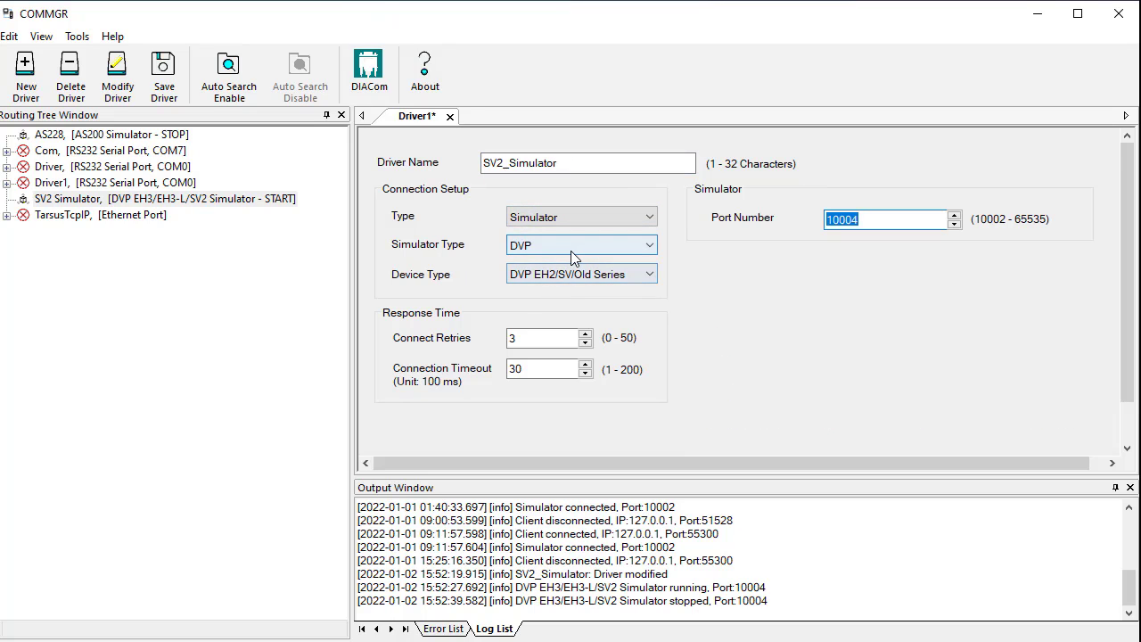
pyautogui.click(578, 250)
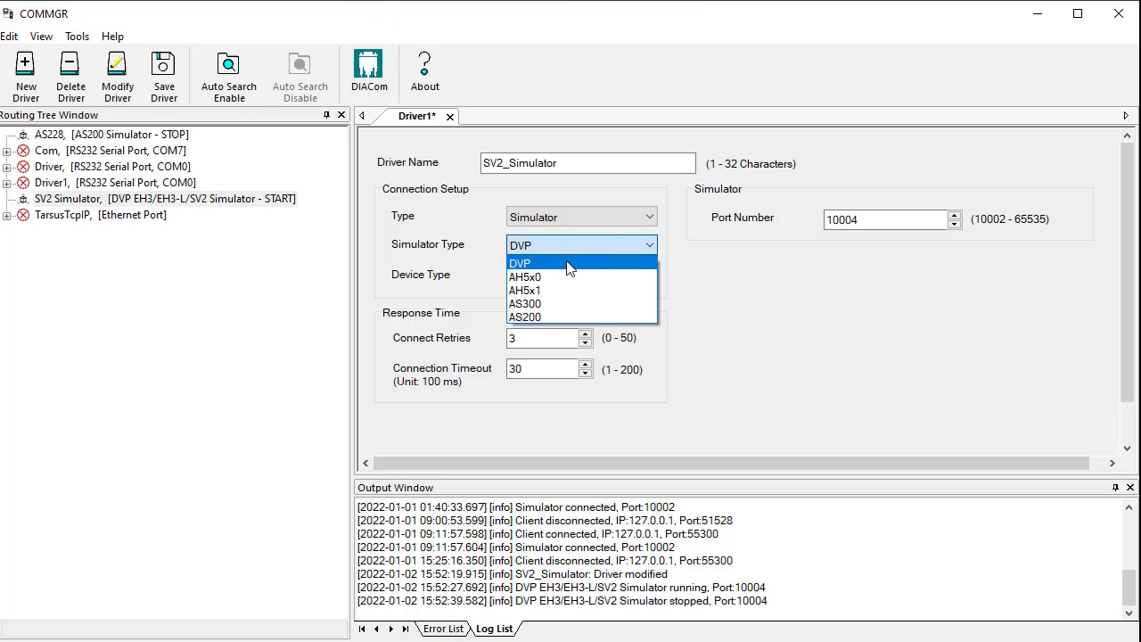
pyautogui.click(582, 262)
pyautogui.click(587, 273)
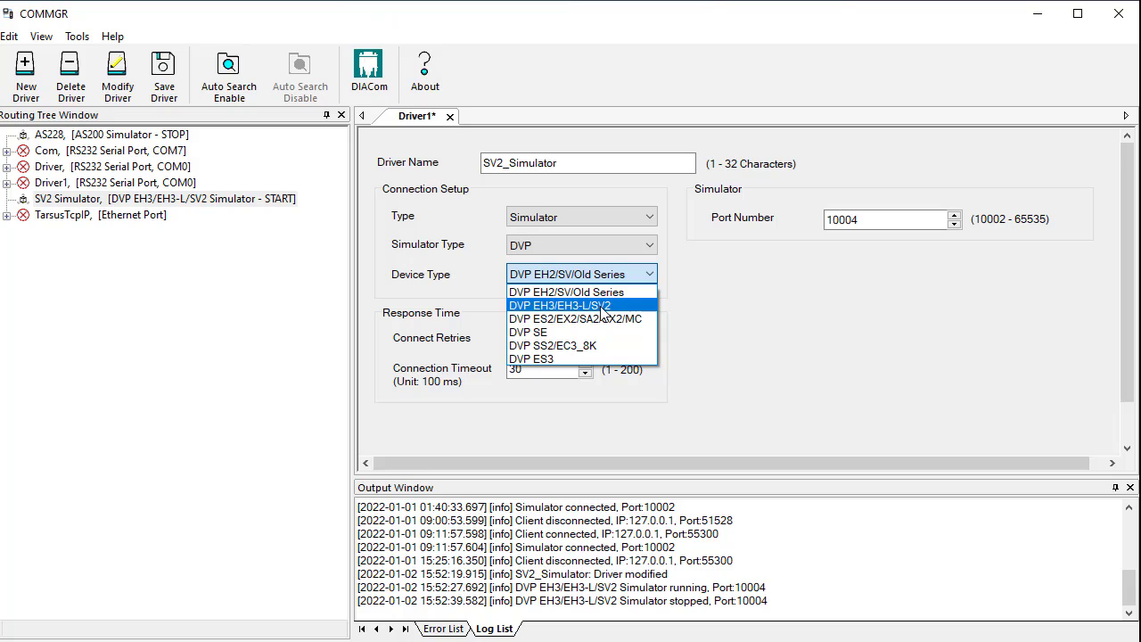
pyautogui.click(600, 307)
pyautogui.press('Tab')
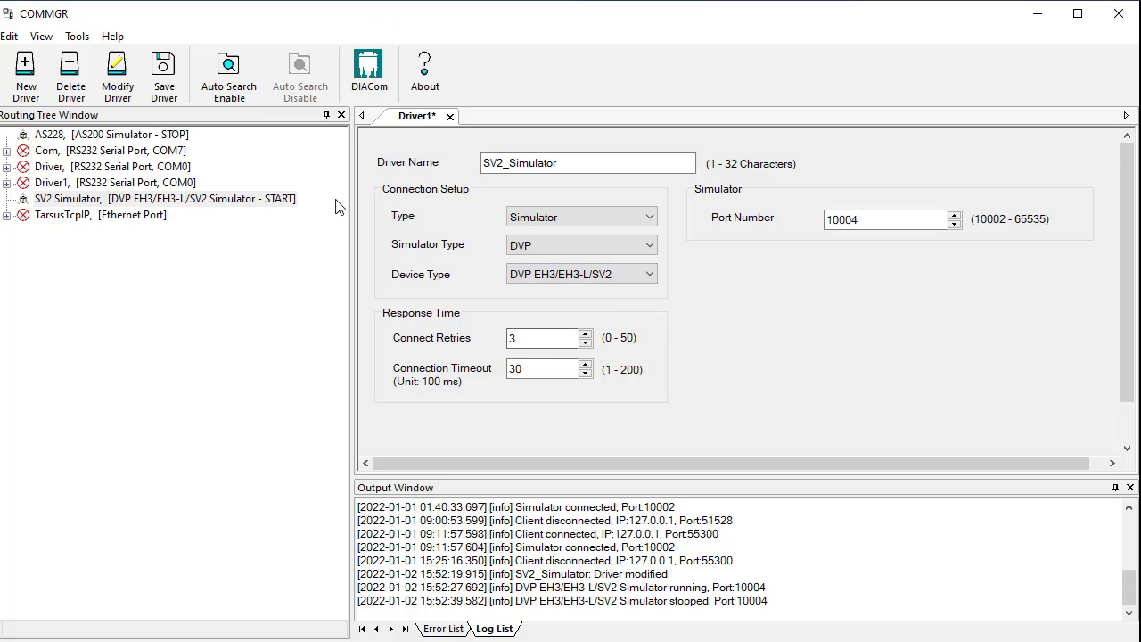
# - Save the SV2_Simulator driver and start its simulator
pyautogui.click(168, 85)
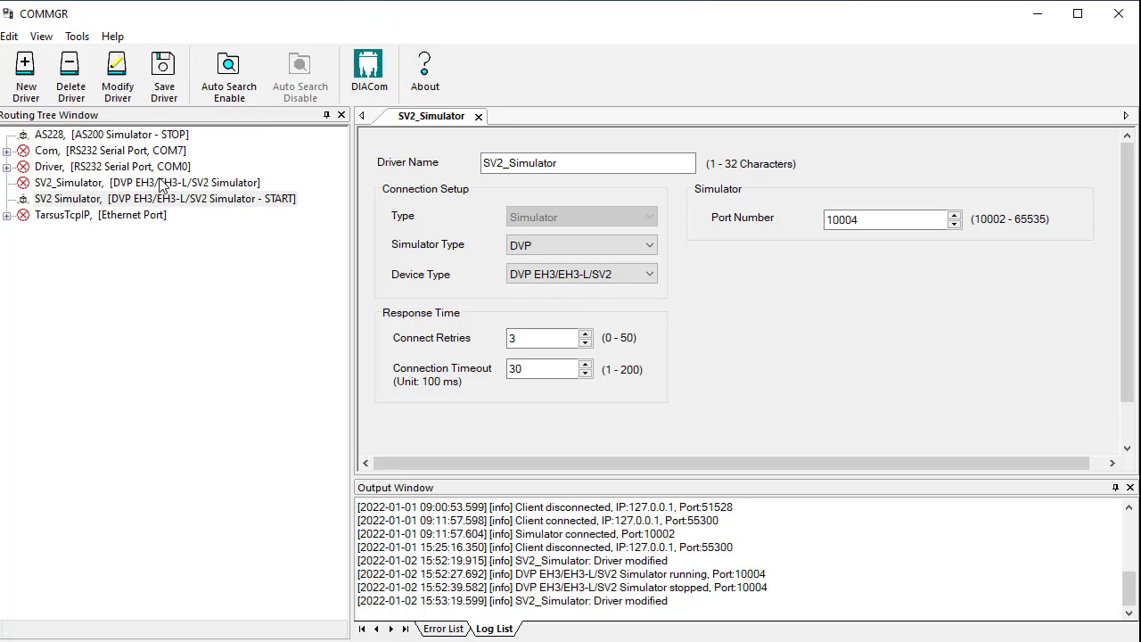
pyautogui.rightClick(274, 184)
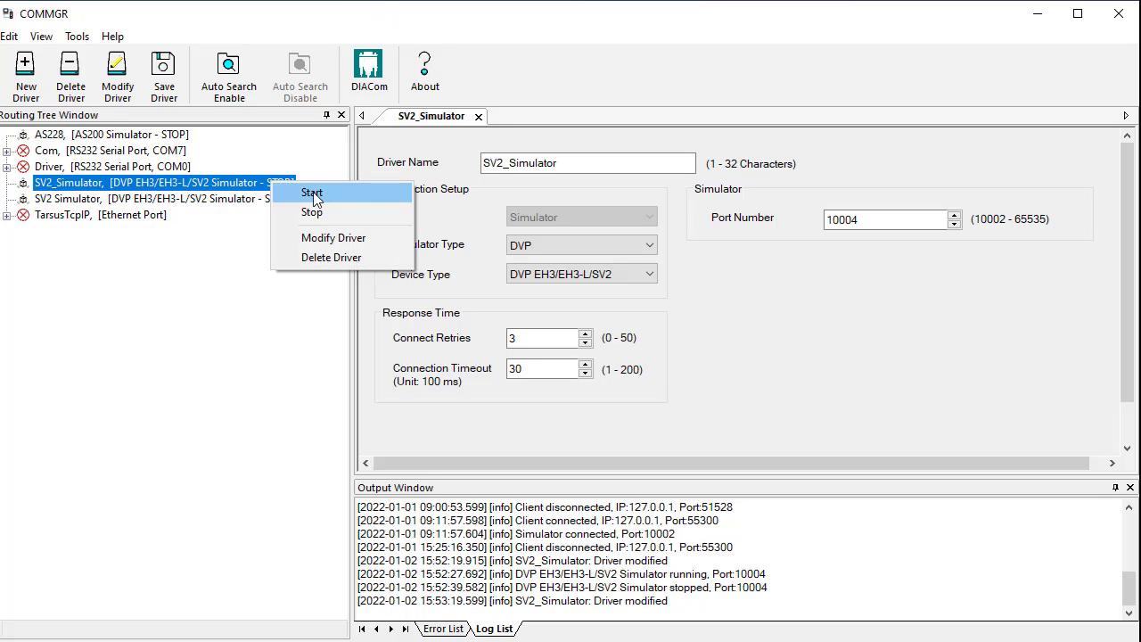
pyautogui.click(374, 192)
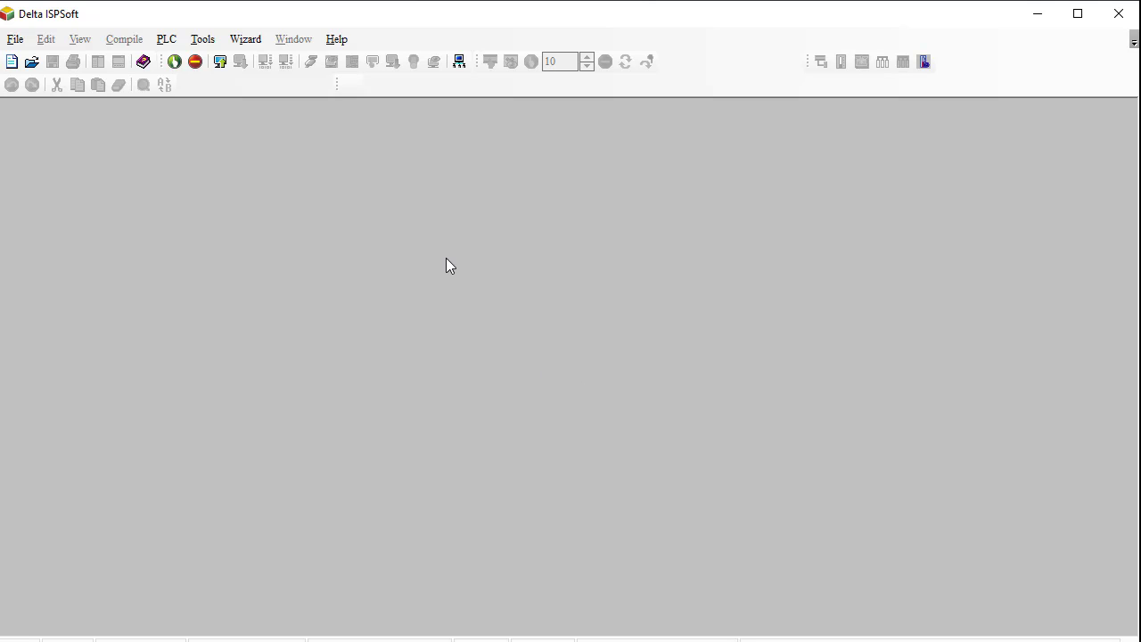
# - In ISPSoft, create a new project named Lesson001 with controller type DVP and PLC type SV2
pyautogui.click(16, 39)
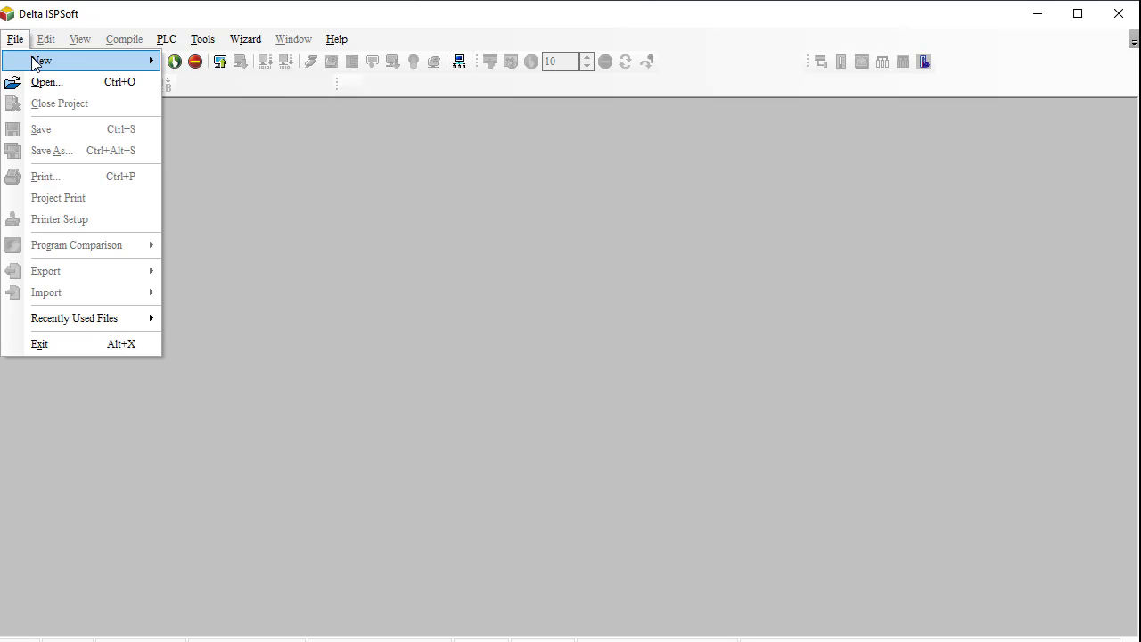
pyautogui.moveTo(35, 61)
pyautogui.click(202, 59)
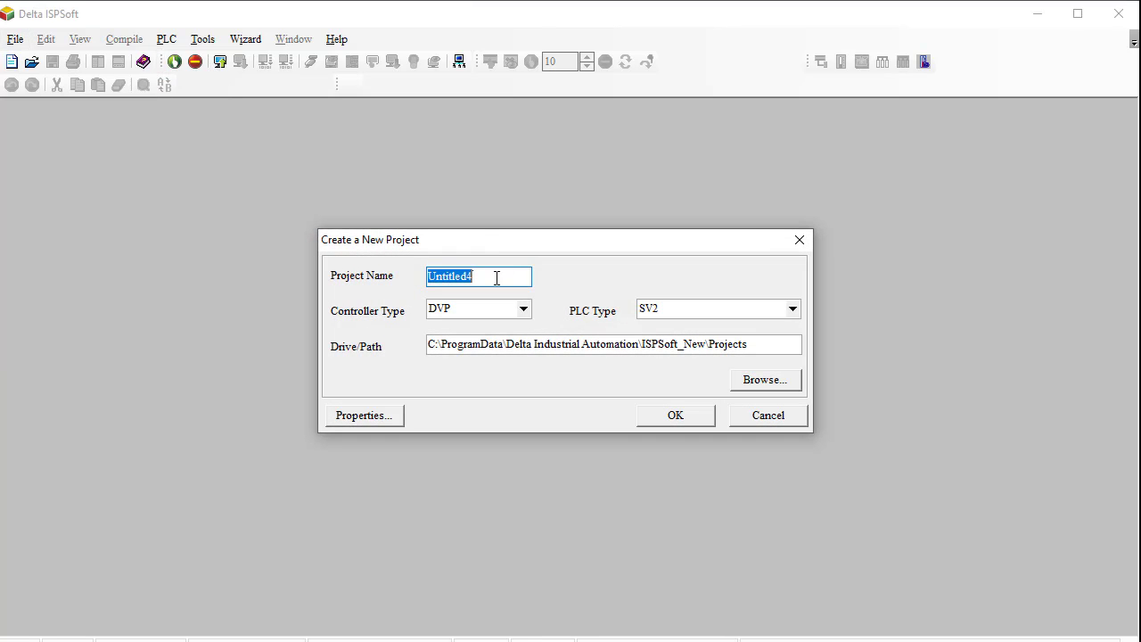
pyautogui.write('L')
pyautogui.write('esson001')
pyautogui.press('BackSpace')
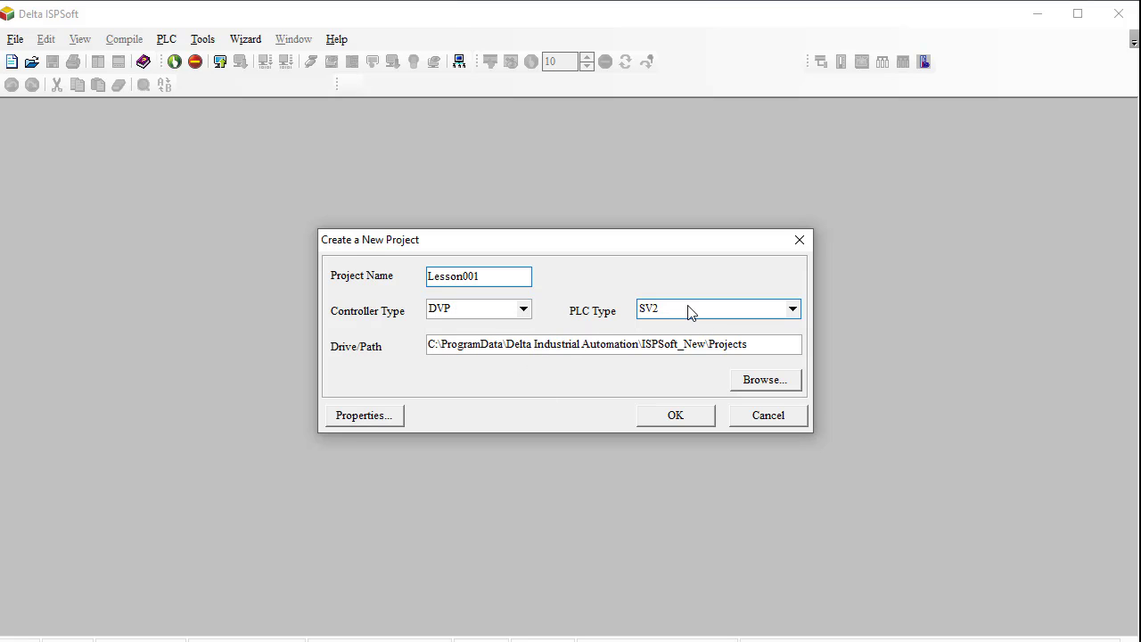
pyautogui.click(673, 416)
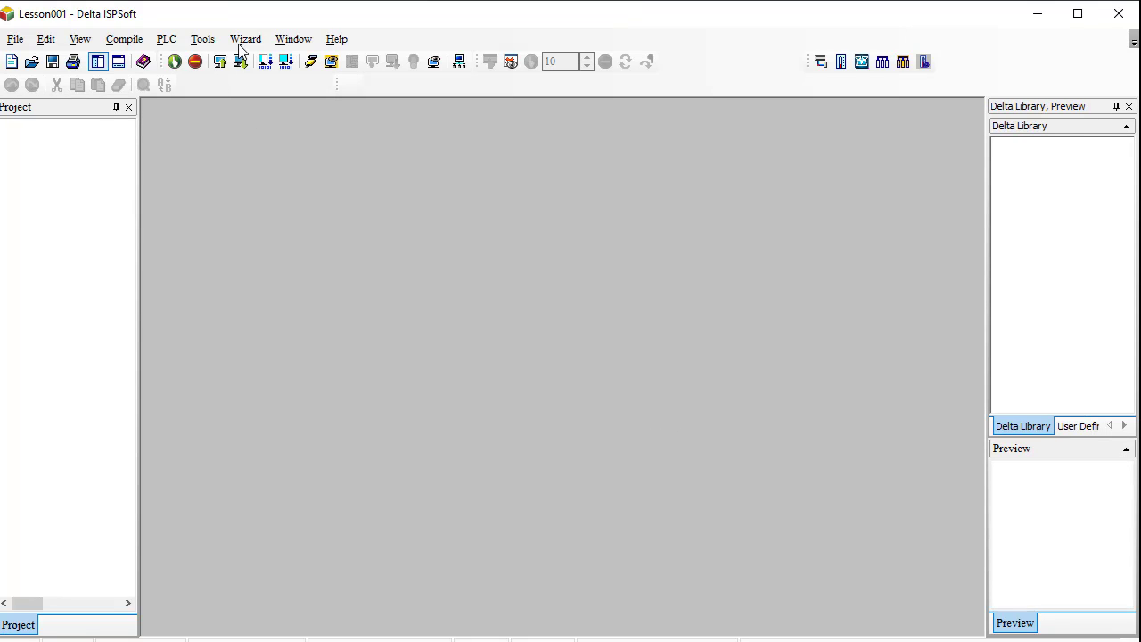
# - Set the project's communication driver to SV2_Simulator and apply the communication setting
pyautogui.click(211, 41)
pyautogui.moveTo(226, 45)
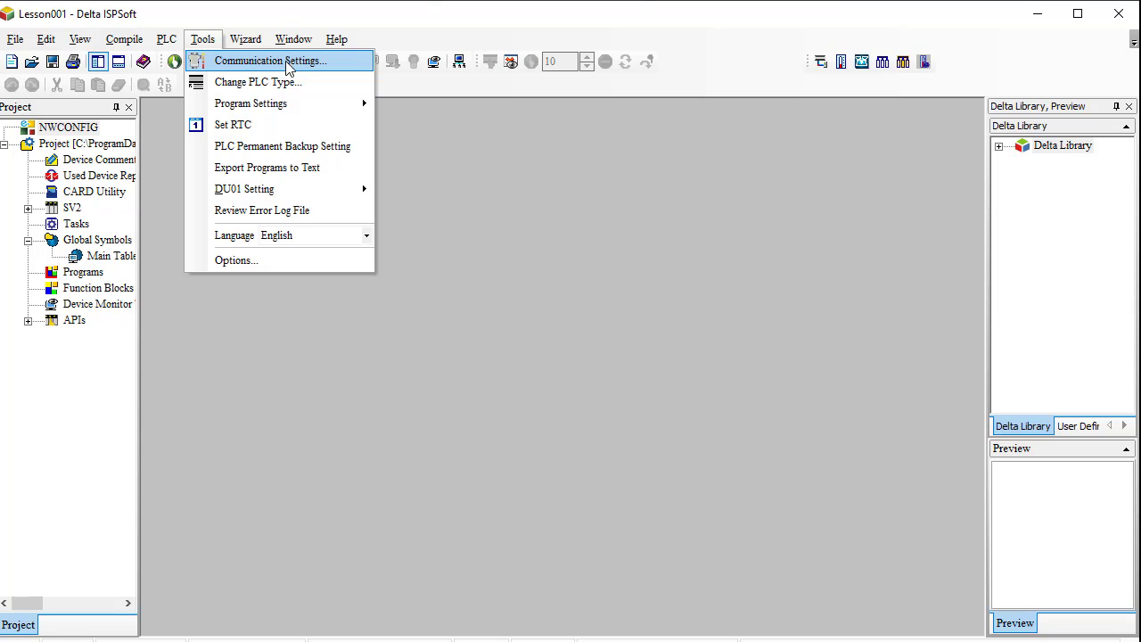
pyautogui.click(299, 69)
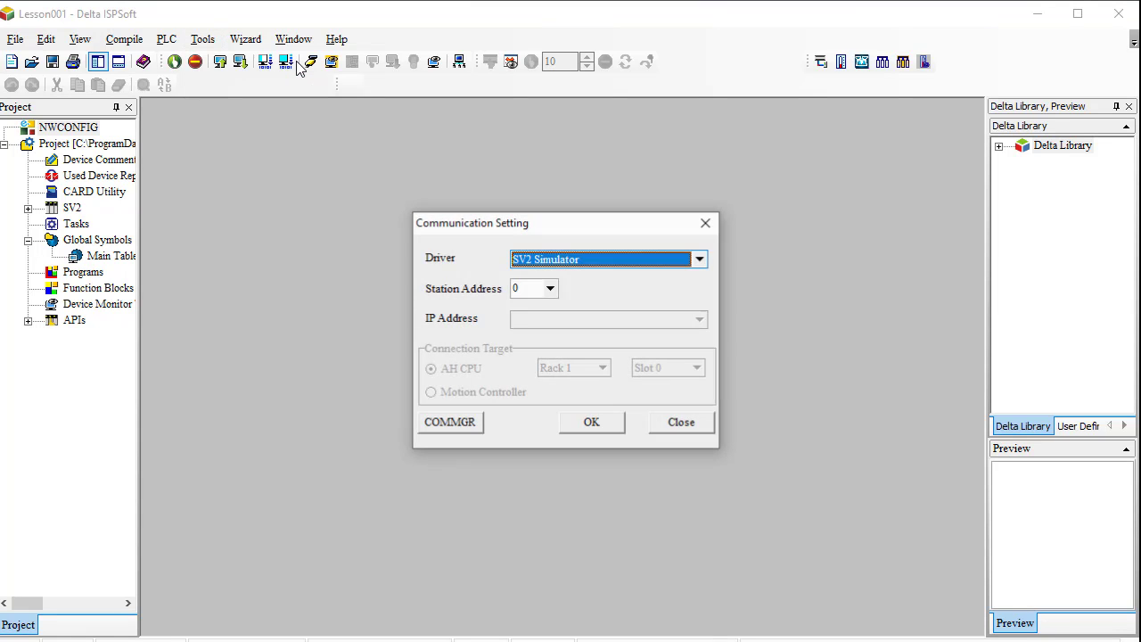
pyautogui.click(573, 259)
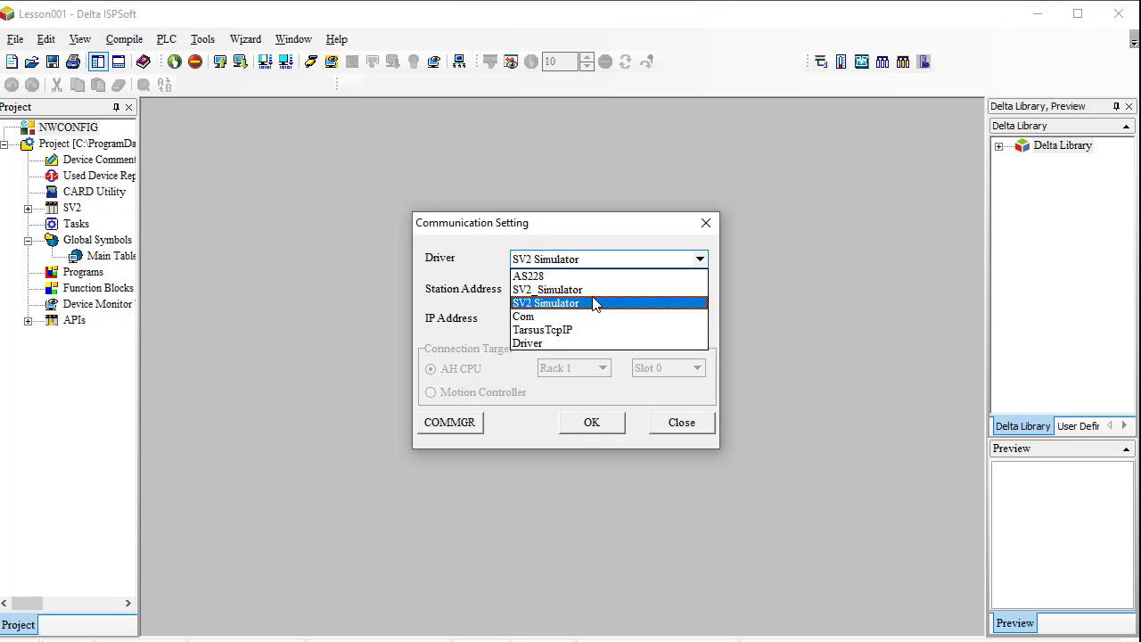
pyautogui.click(555, 289)
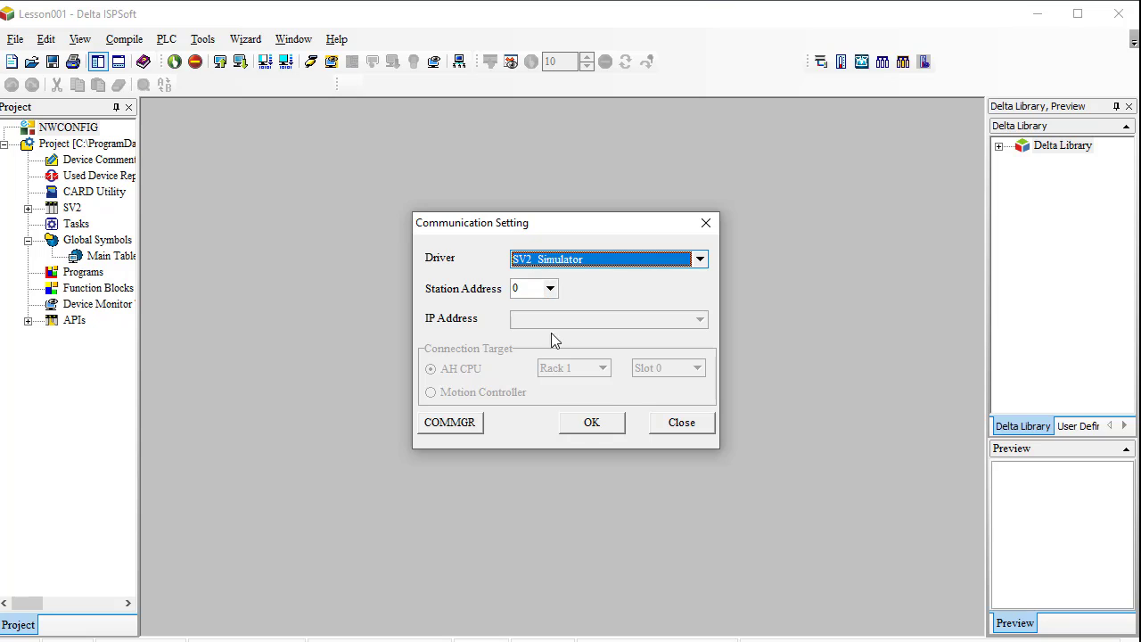
pyautogui.click(589, 425)
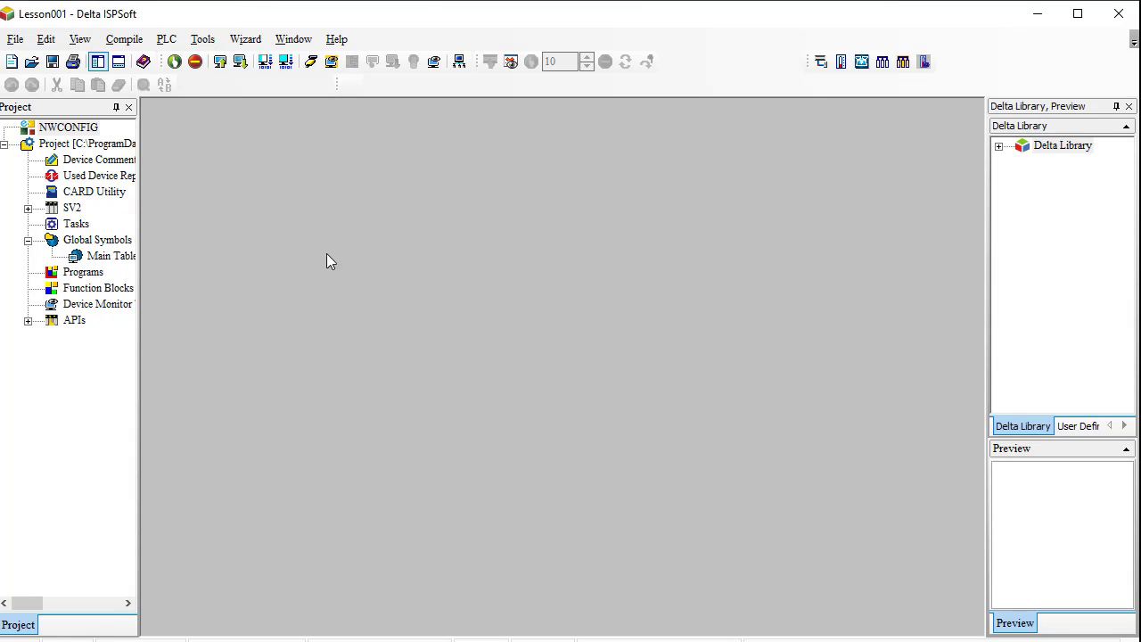
# - Add a new active Ladder Diagram program in the cyclic task, keeping the default name and no protection
pyautogui.click(91, 275)
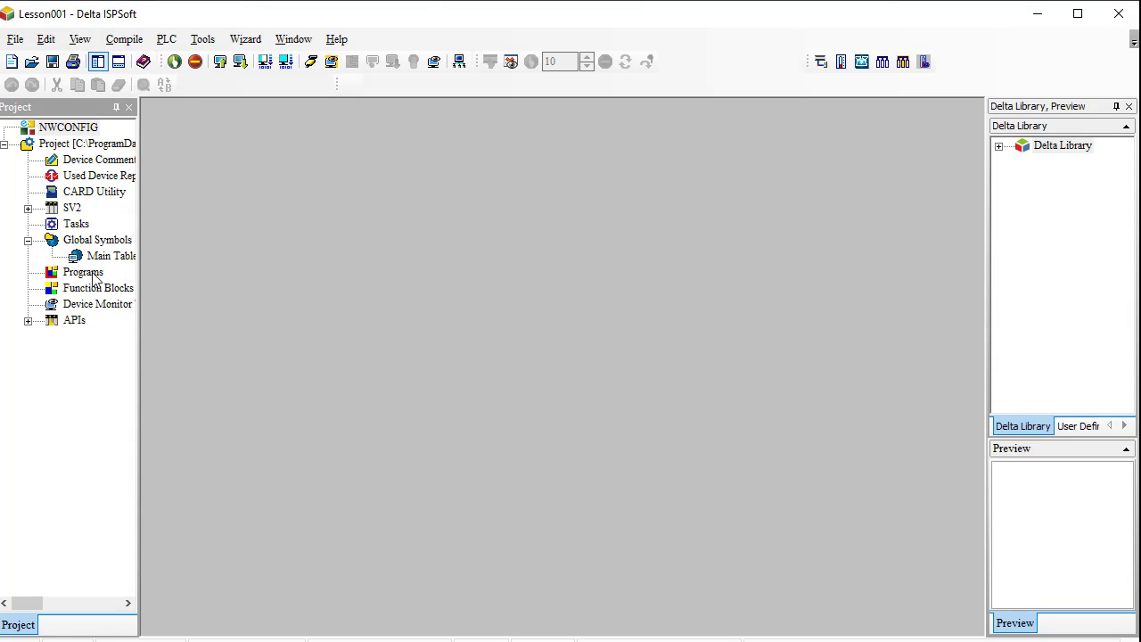
pyautogui.rightClick(94, 274)
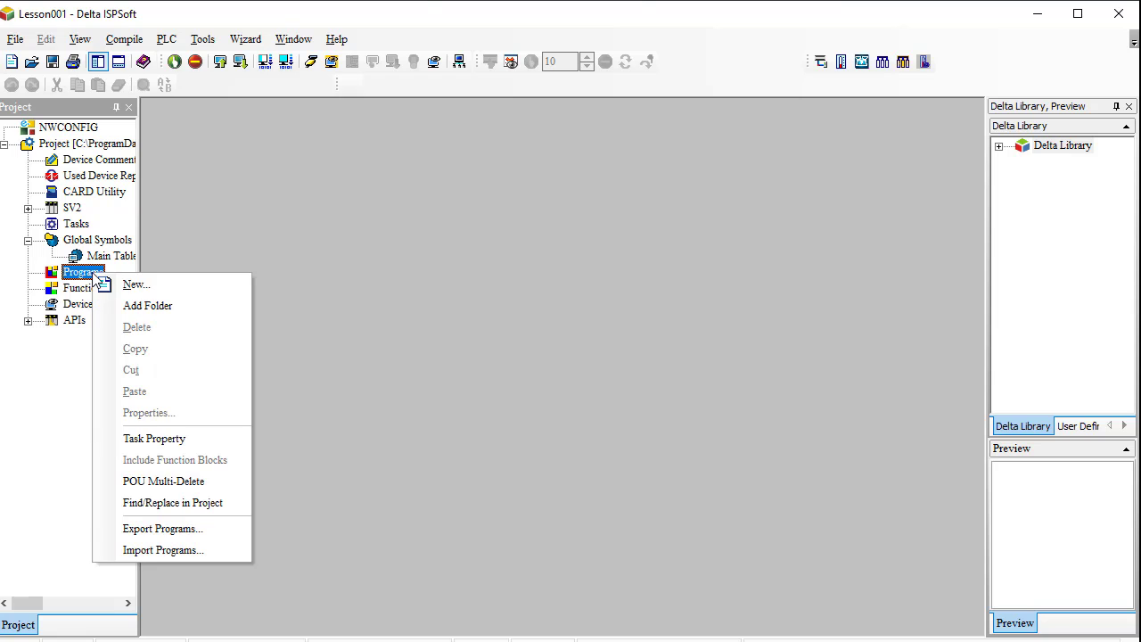
pyautogui.click(147, 284)
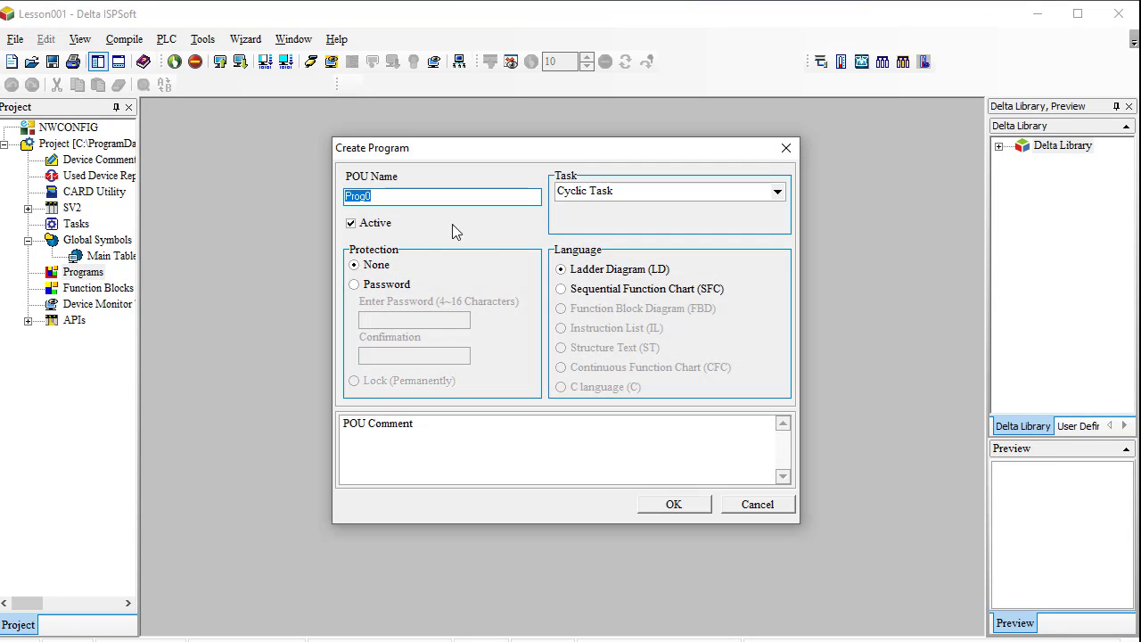
pyautogui.click(700, 506)
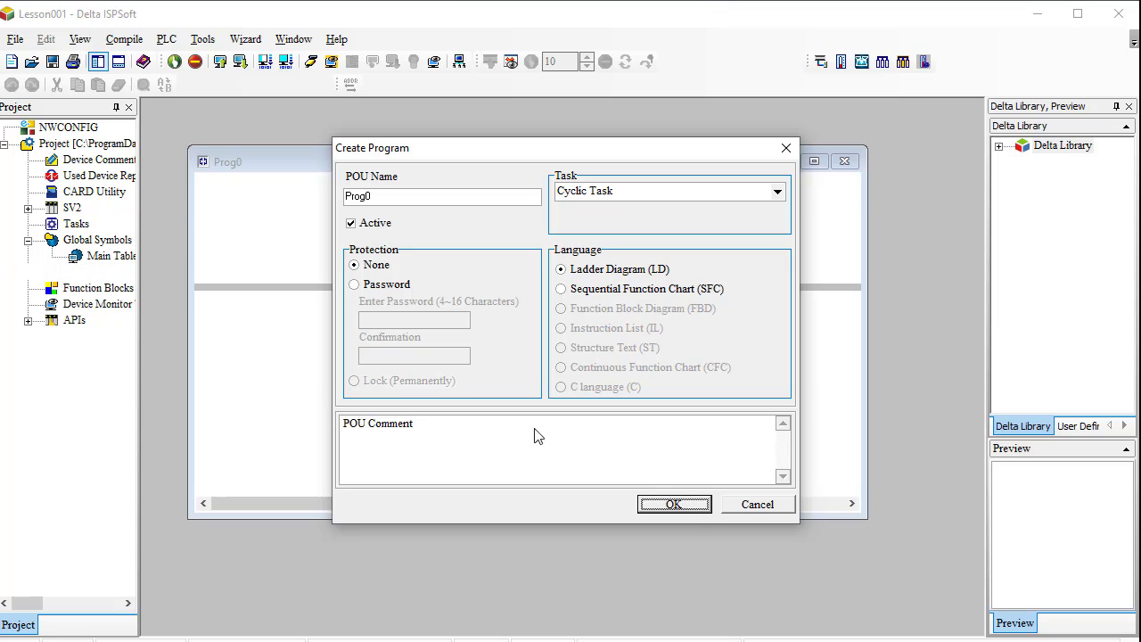
# - Maximize the Prog0 window and build a rung in Network 1 with contact M0 driving output coil Y0
pyautogui.doubleClick(528, 153)
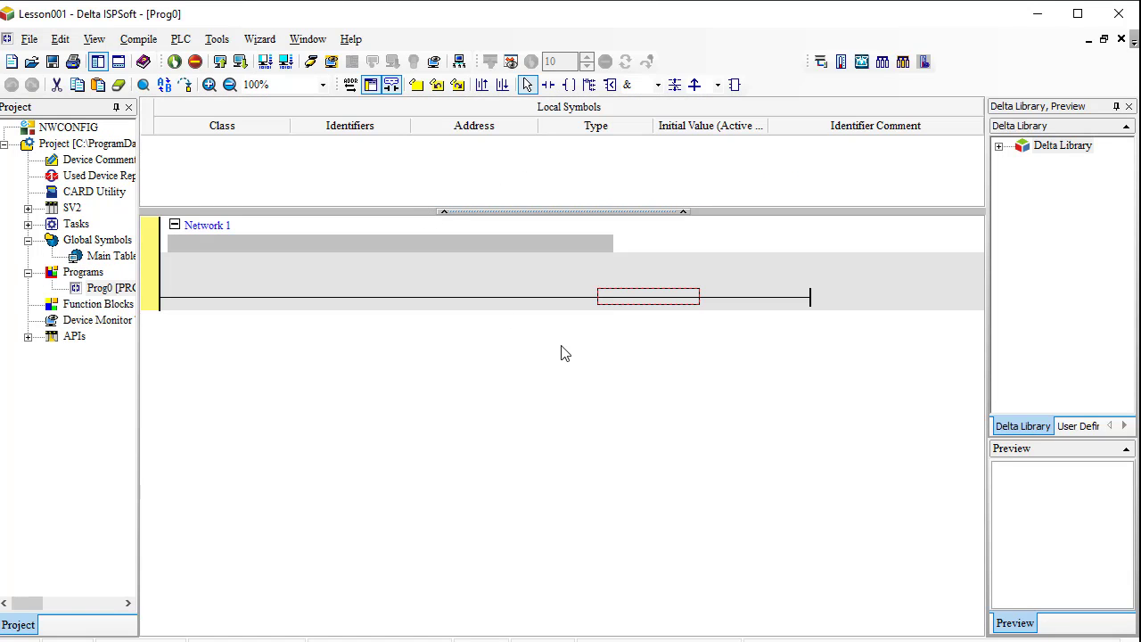
pyautogui.write('ld m0')
pyautogui.press('Return')
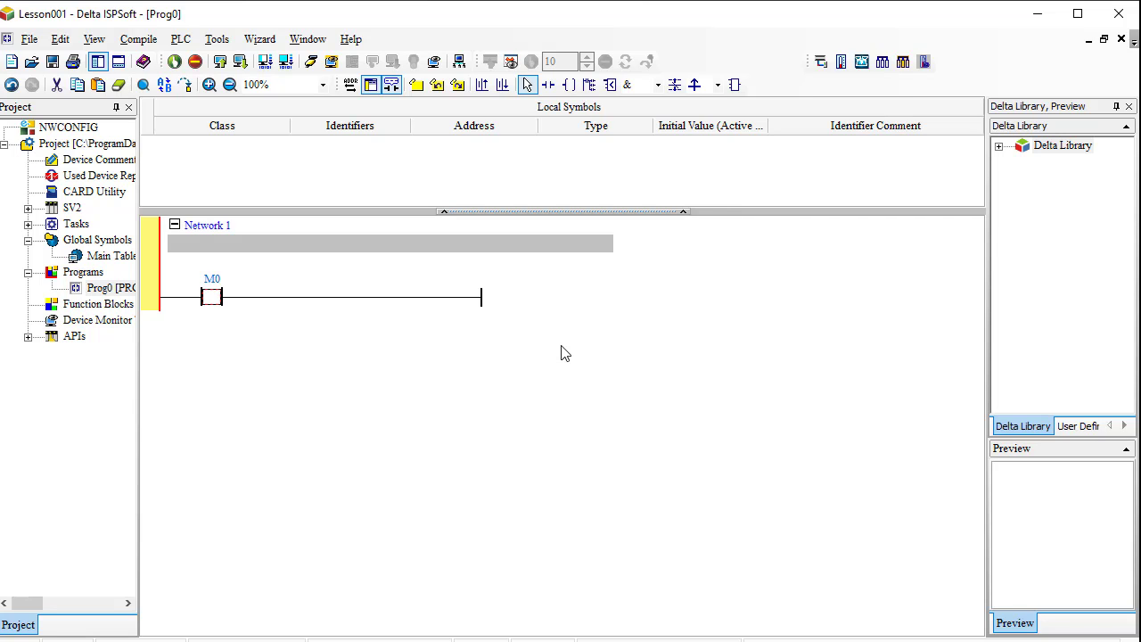
pyautogui.write('out y0')
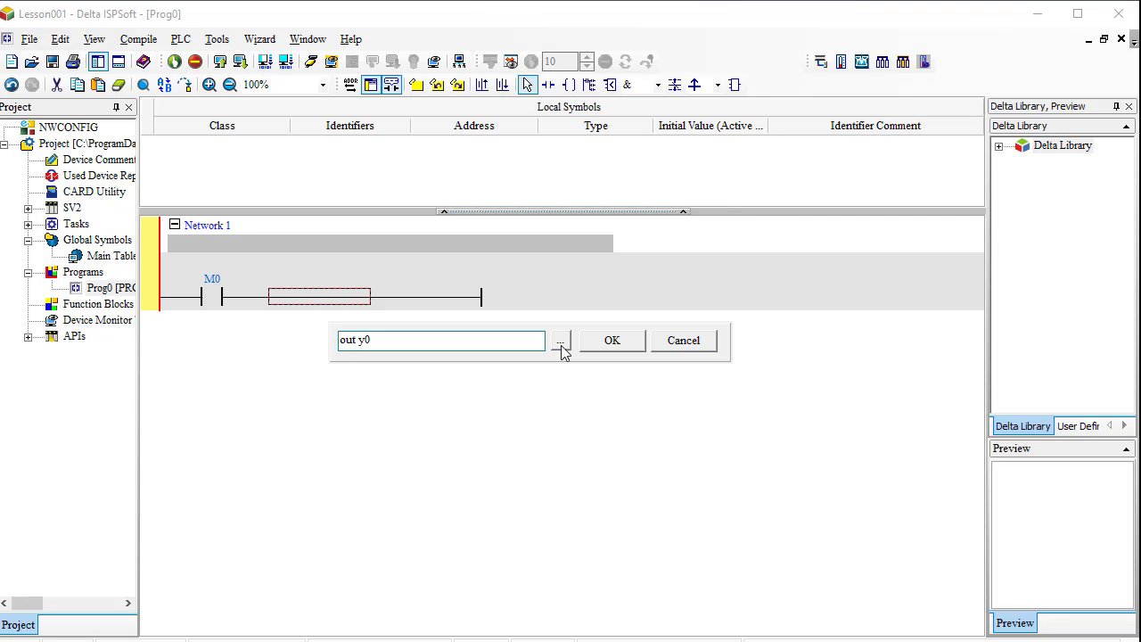
pyautogui.press('Return')
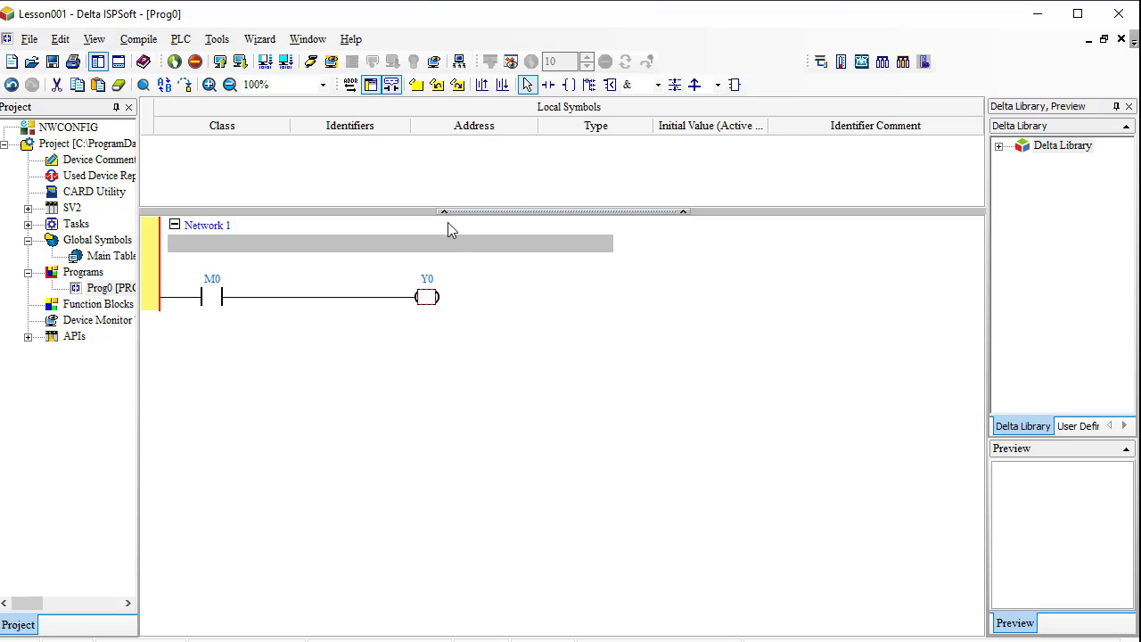
# - Go online with the PLC, compiling the program and transferring it with the default download items
pyautogui.click(316, 67)
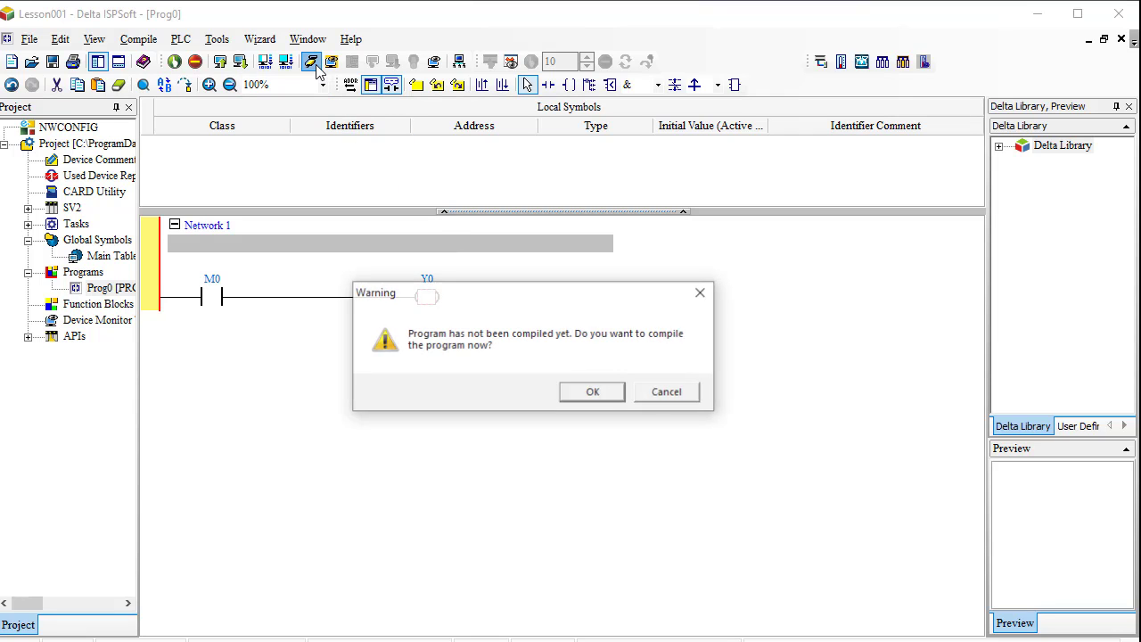
pyautogui.click(590, 396)
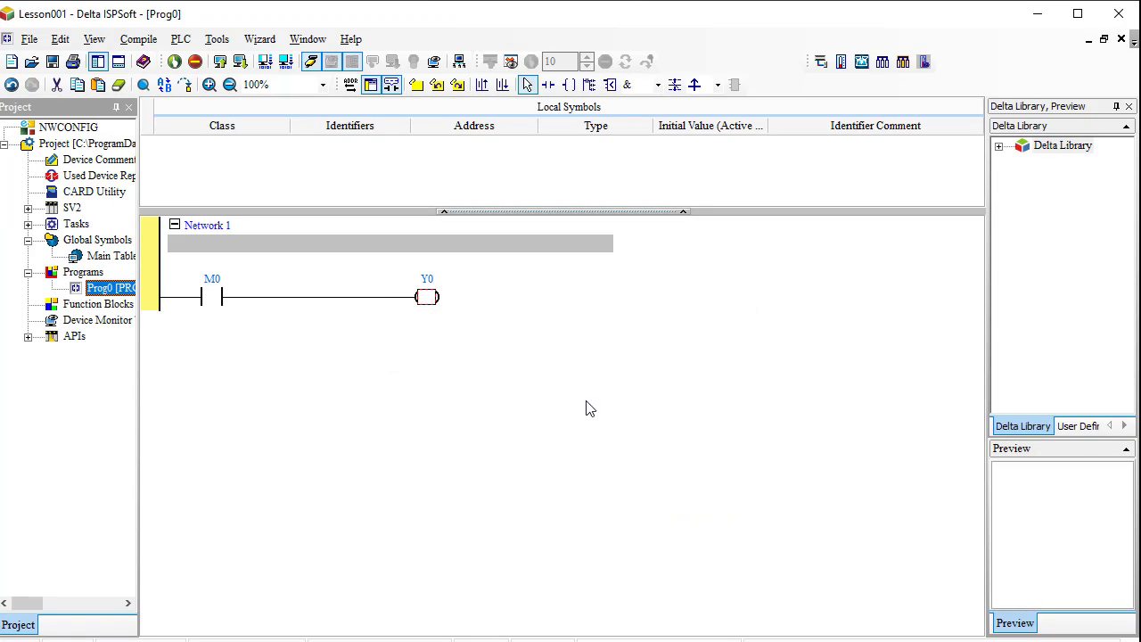
pyautogui.click(594, 394)
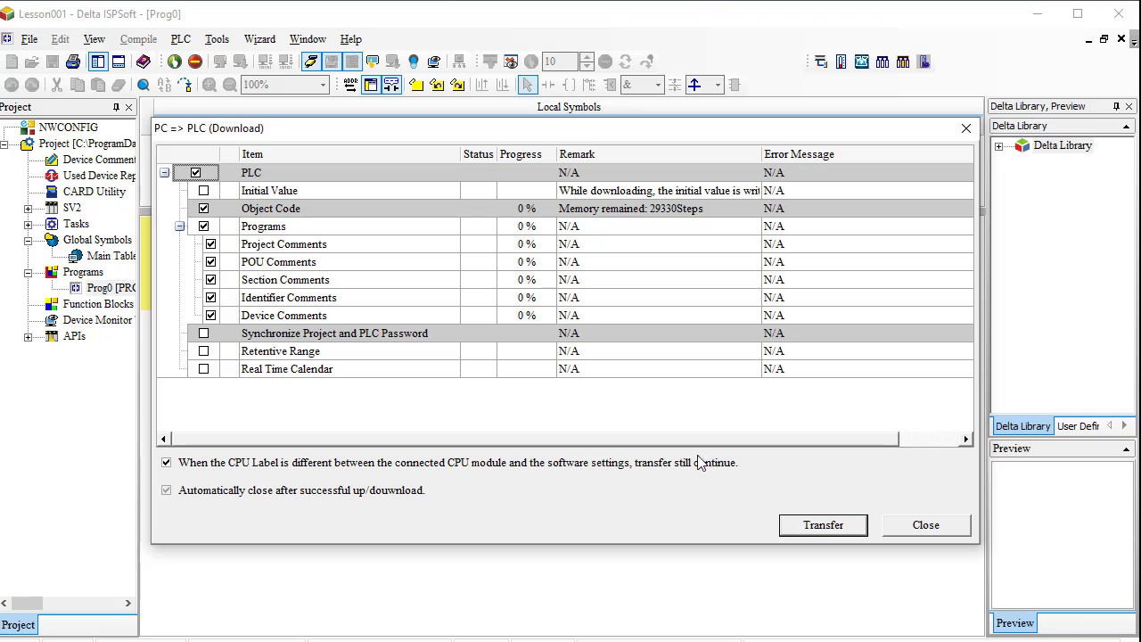
pyautogui.click(807, 525)
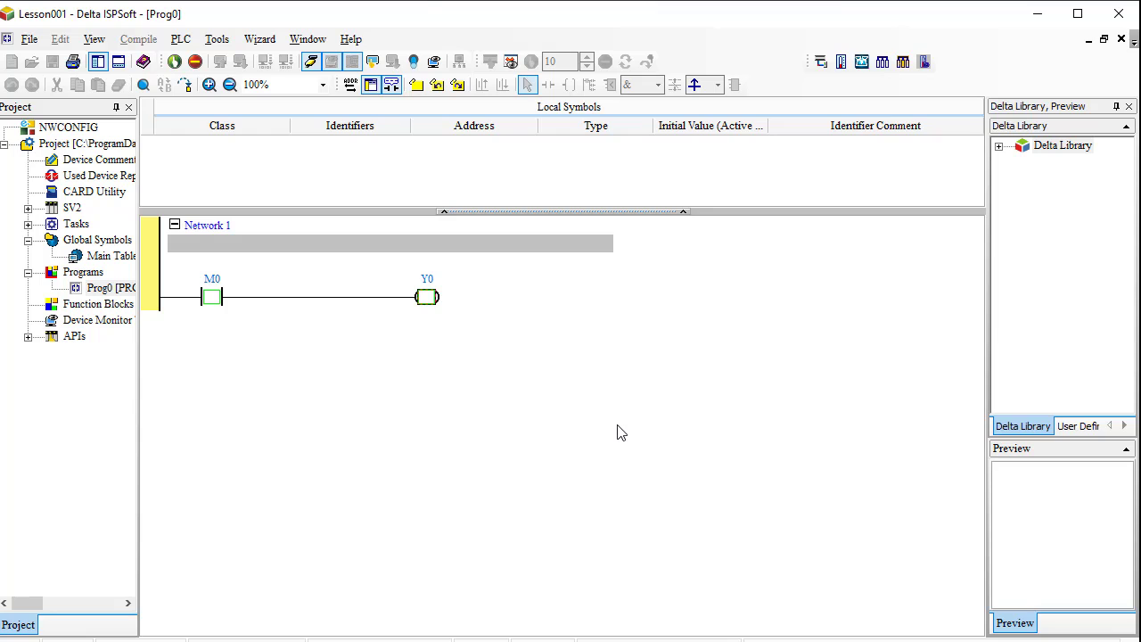
# - Set the PLC to run and test the rung by switching contact M0 on and back off
pyautogui.click(176, 66)
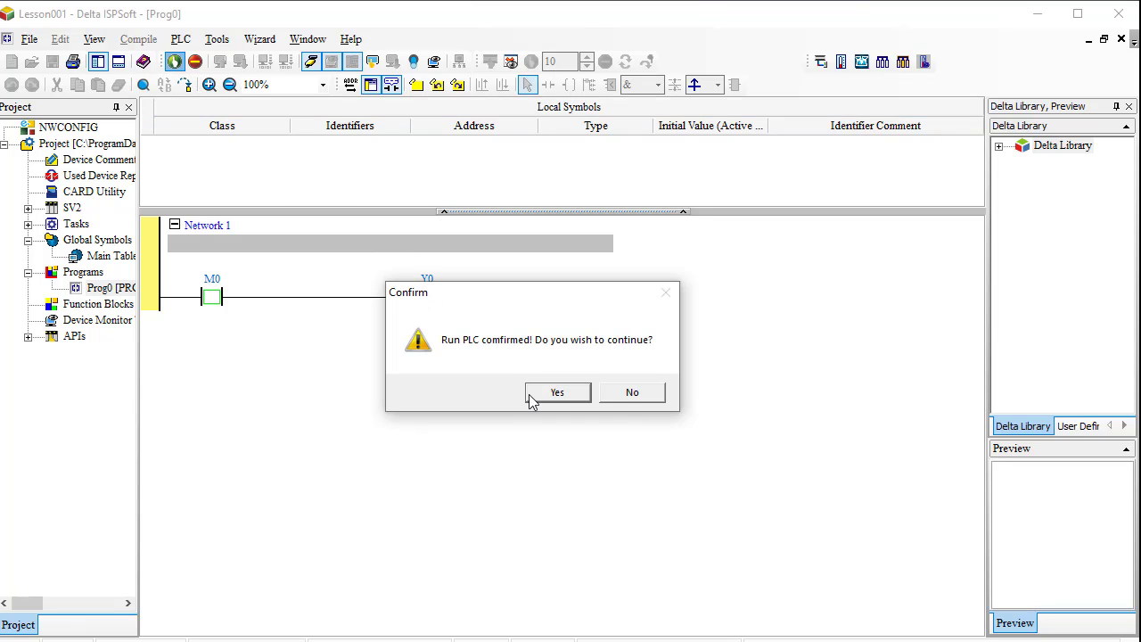
pyautogui.click(556, 393)
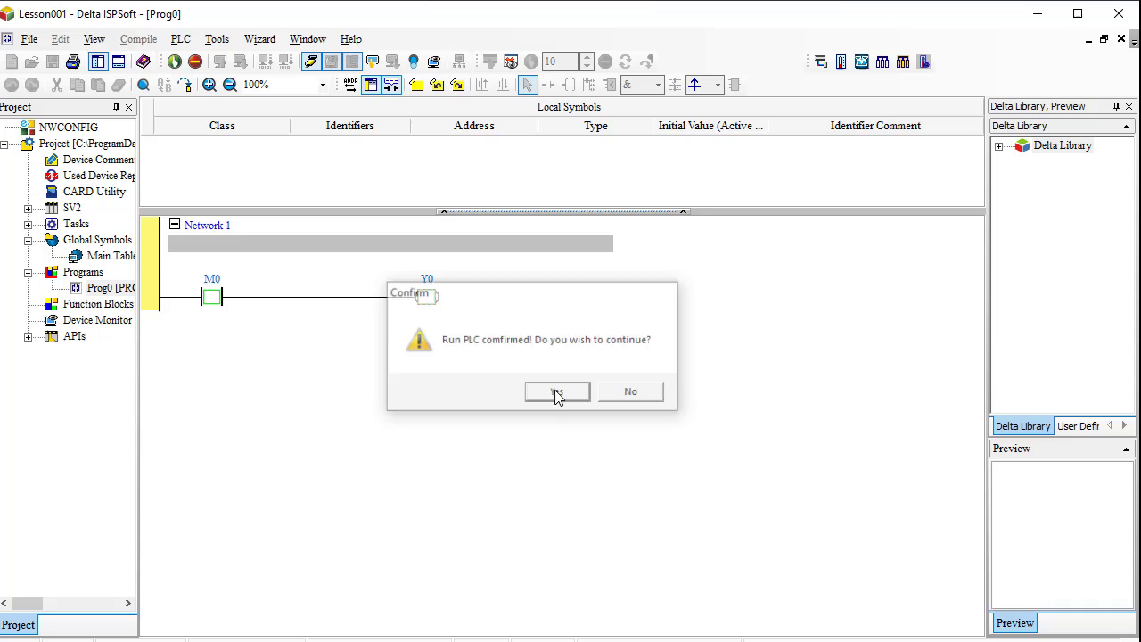
pyautogui.rightClick(218, 300)
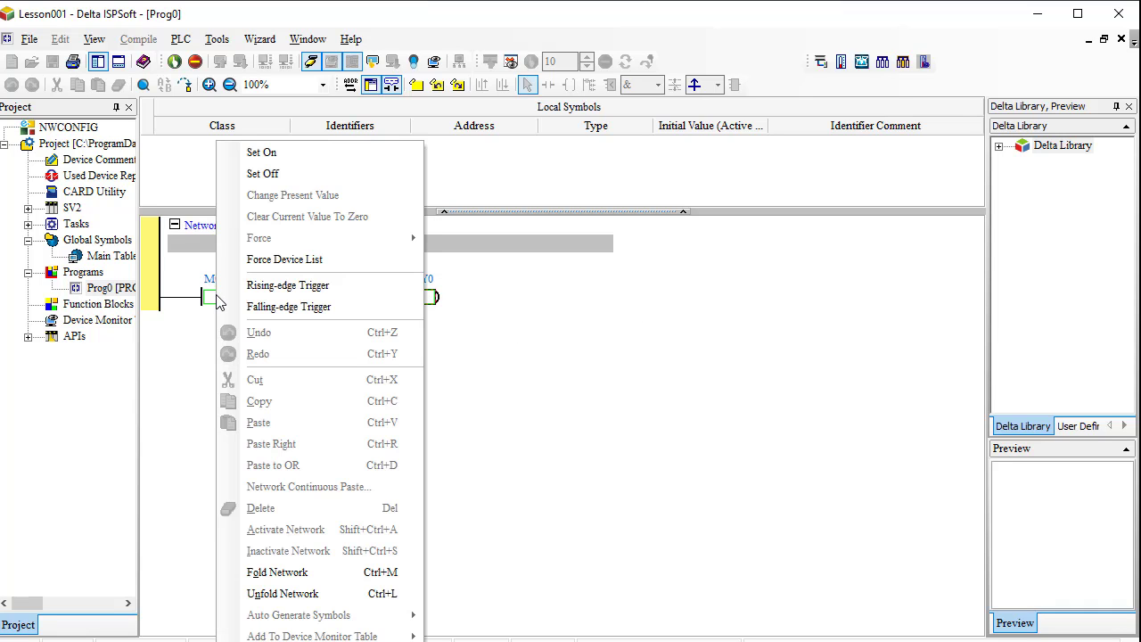
pyautogui.click(337, 156)
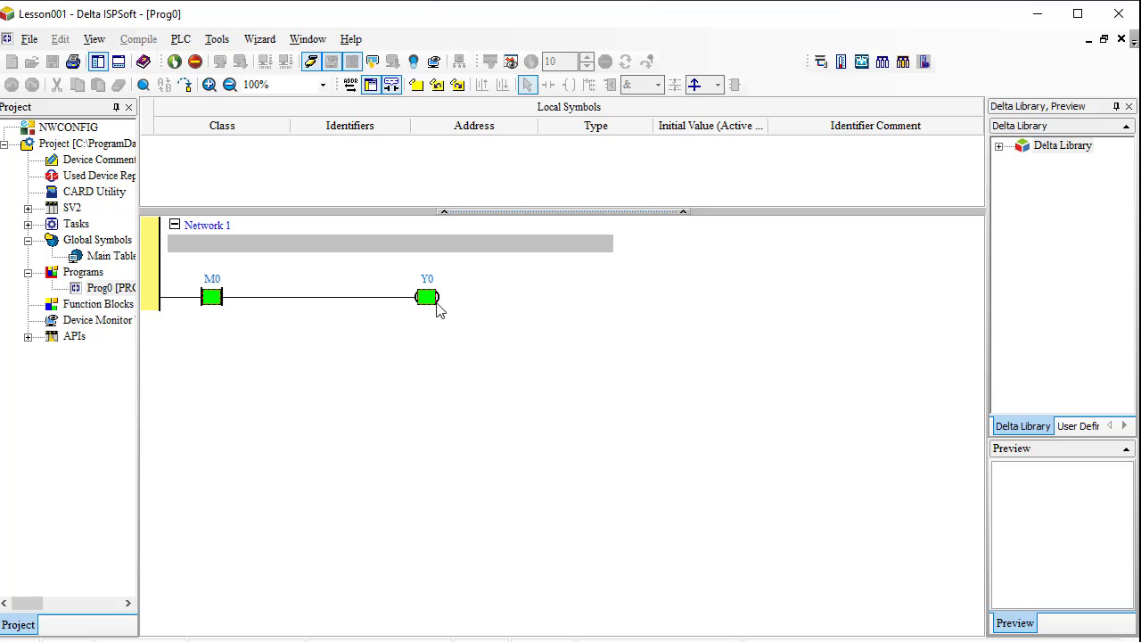
pyautogui.rightClick(217, 303)
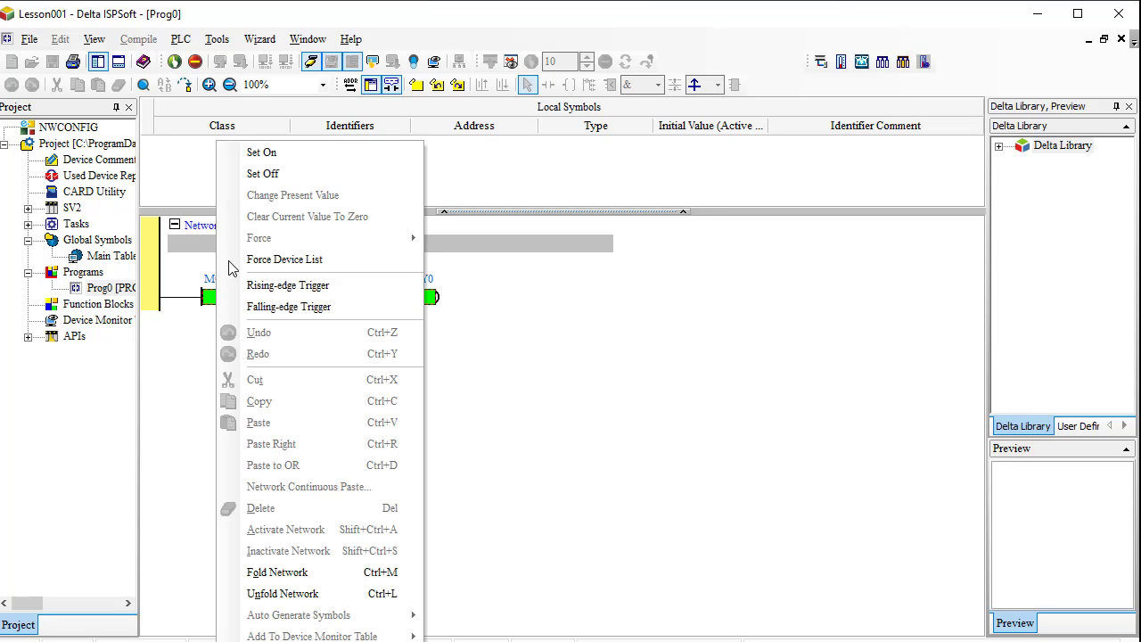
pyautogui.click(294, 178)
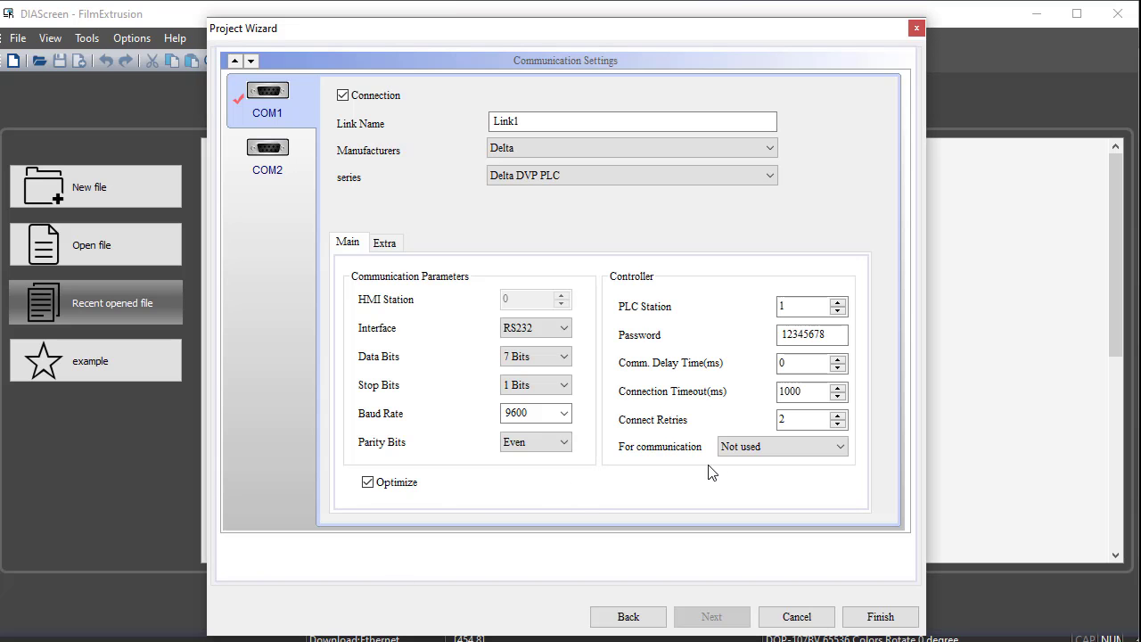
# - In DIAScreen, finish the project wizard with COM1's controller communication set to SV2_Simulator, and expand the project's Screen and Communication branches
pyautogui.click(778, 447)
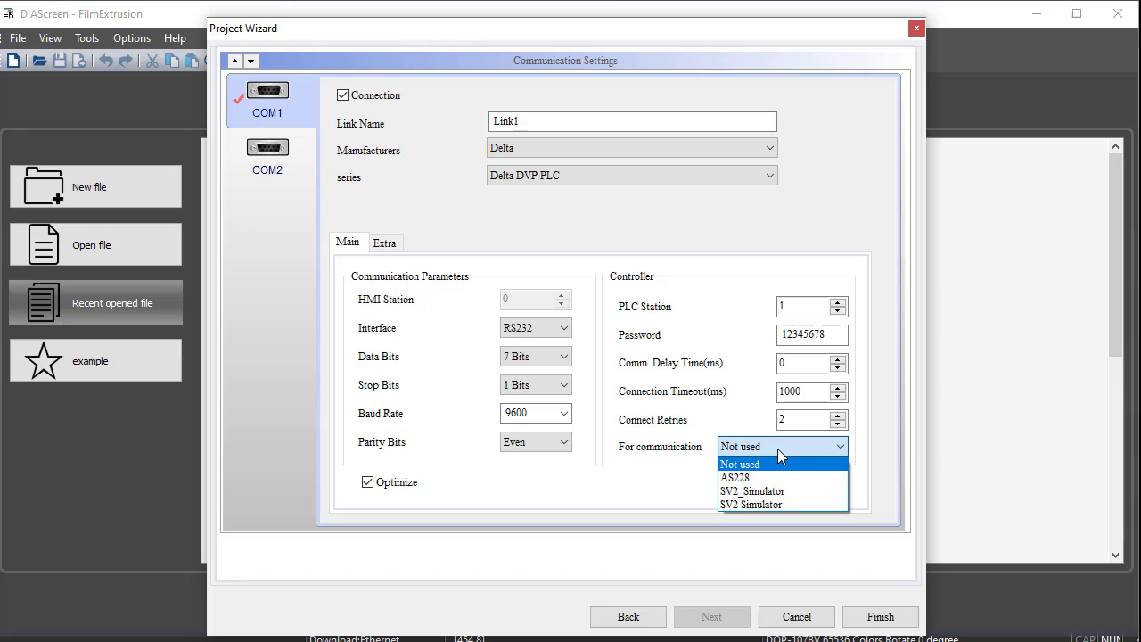
pyautogui.click(796, 492)
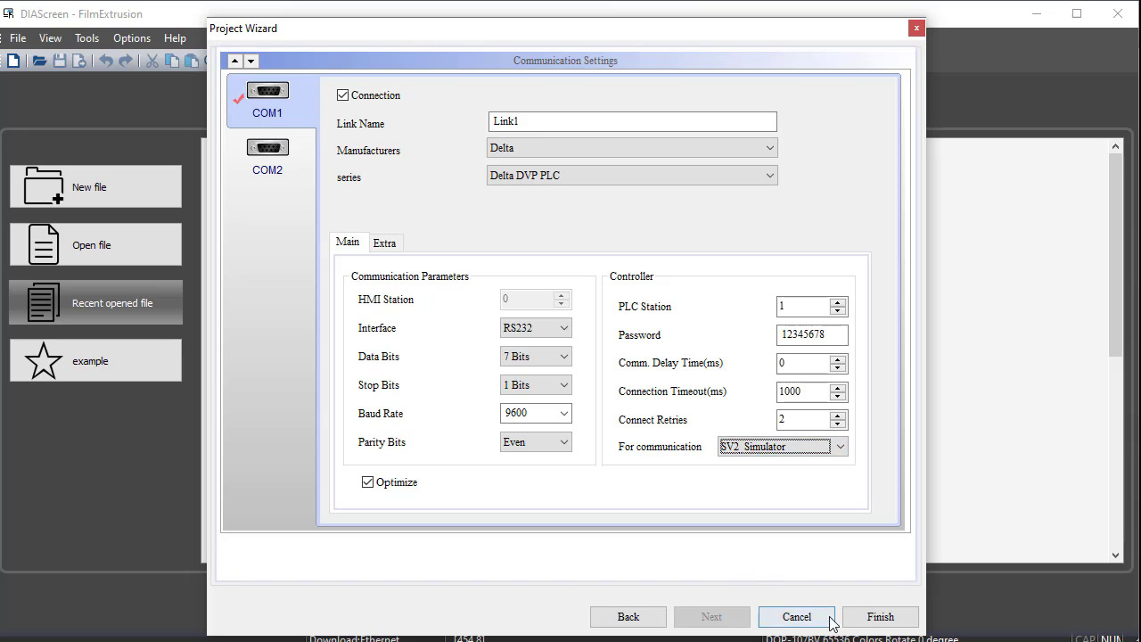
pyautogui.click(881, 617)
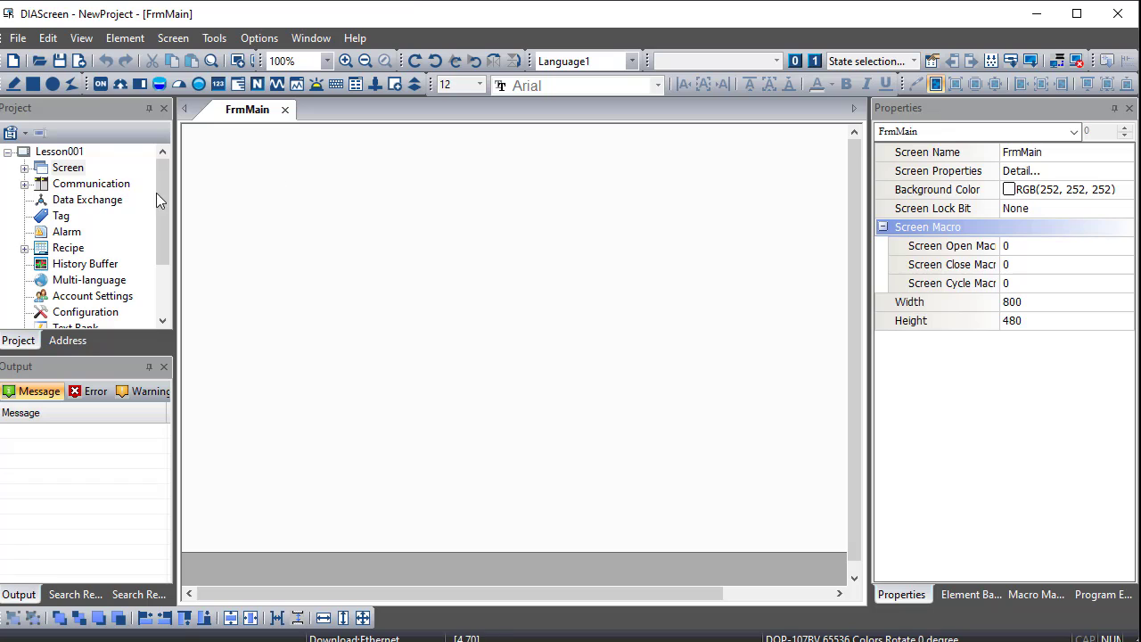
pyautogui.click(26, 168)
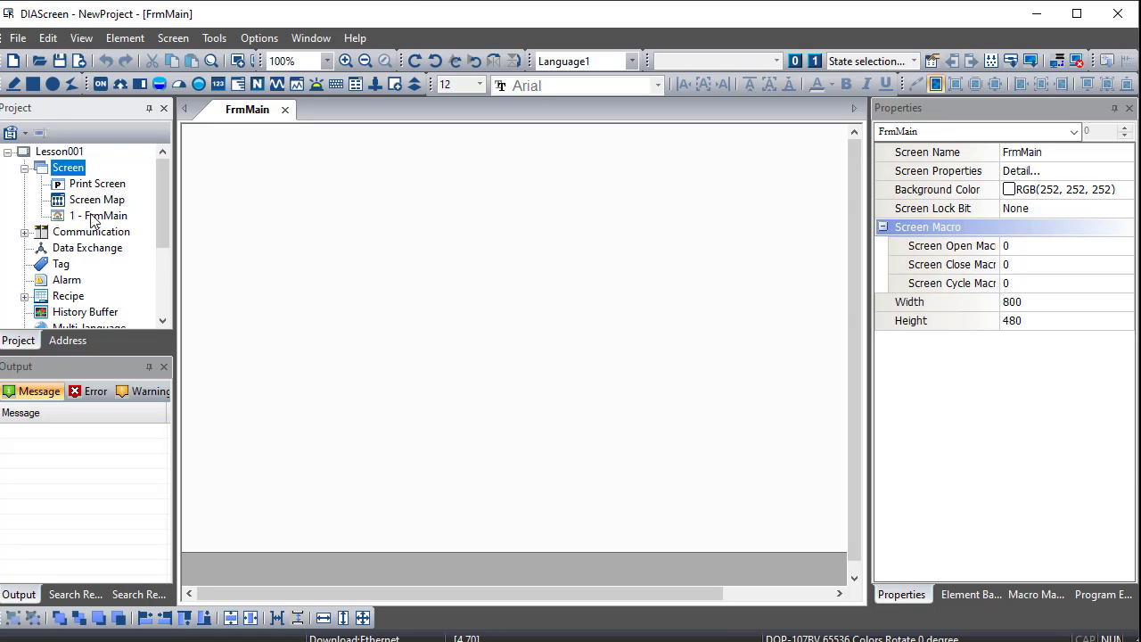
pyautogui.click(25, 232)
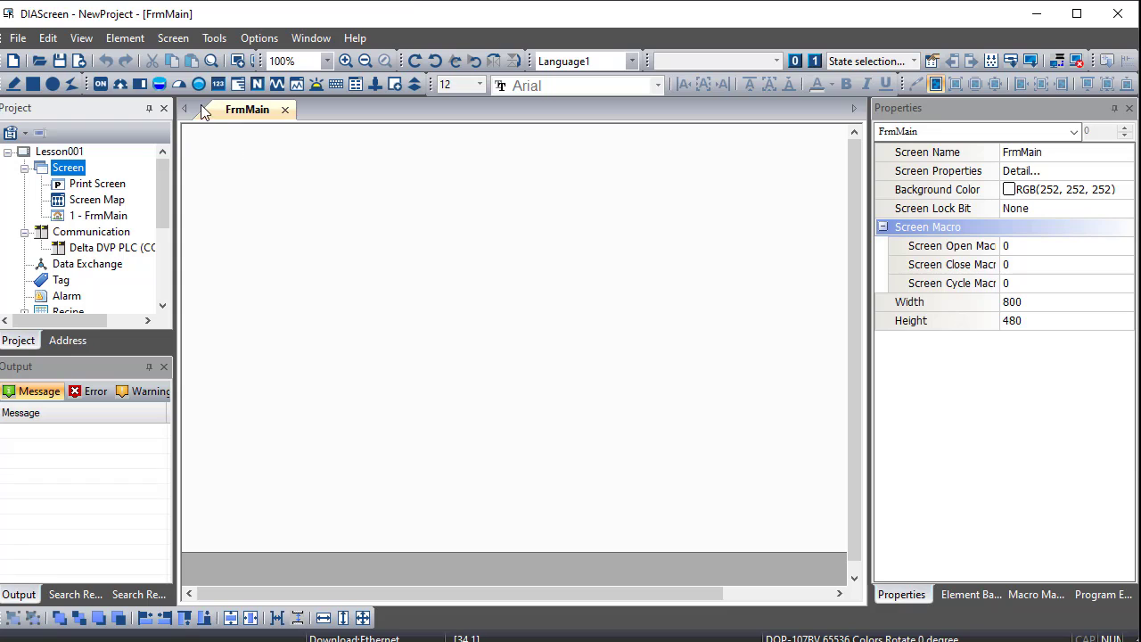
# - Draw a Maintained button about 125 by 89 pixels in the left half of the FrmMain screen
pyautogui.click(100, 83)
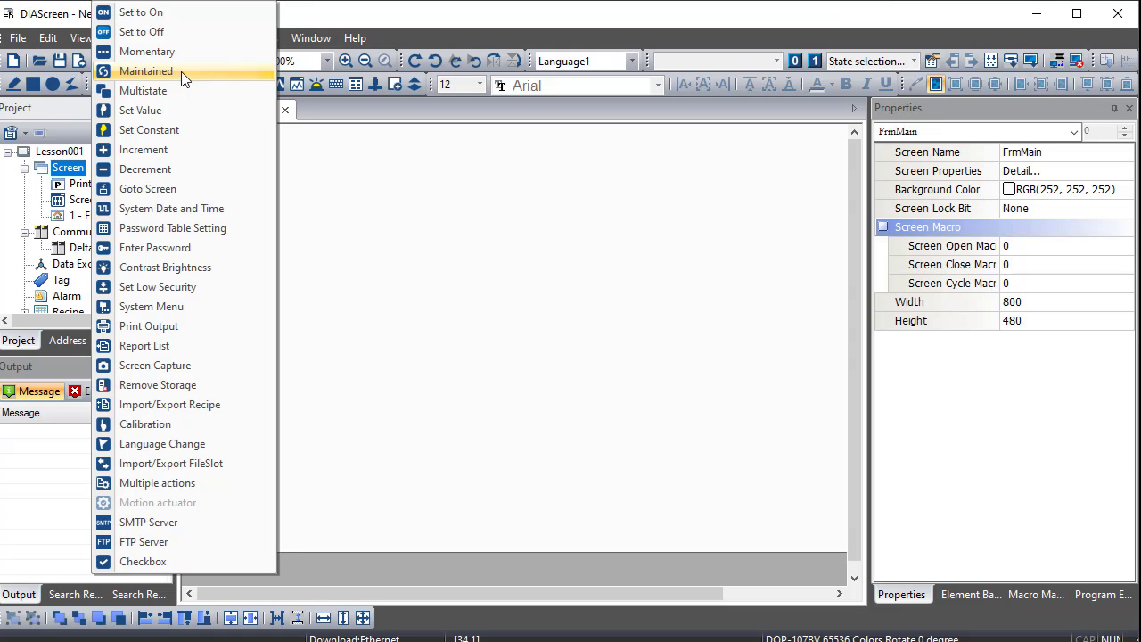
pyautogui.click(182, 75)
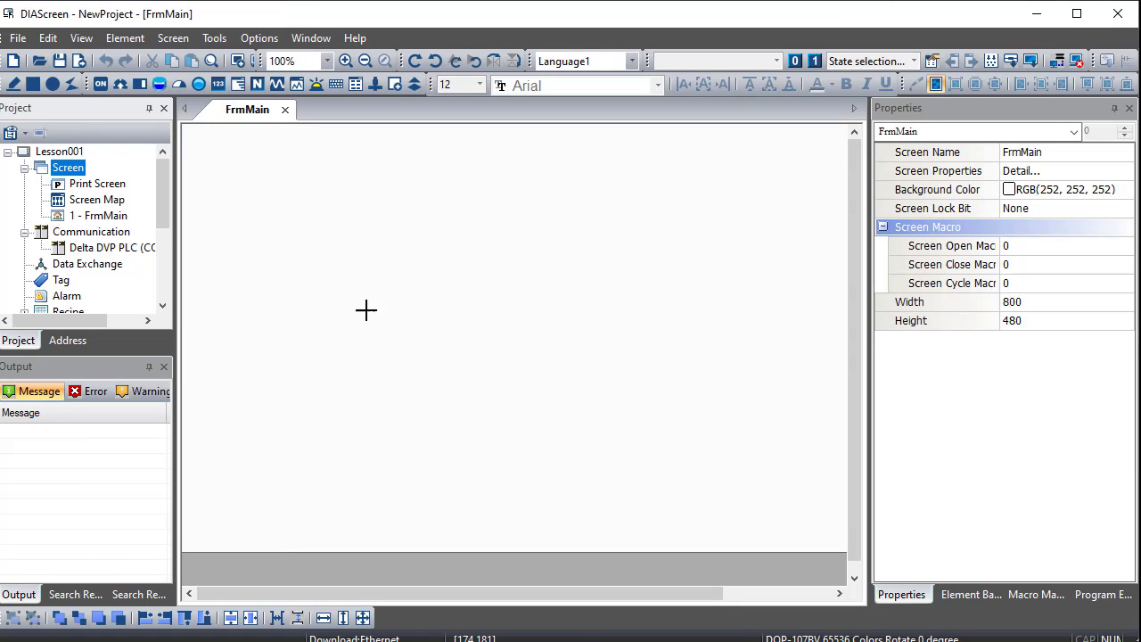
pyautogui.moveTo(337, 285); pyautogui.dragTo(449, 364)
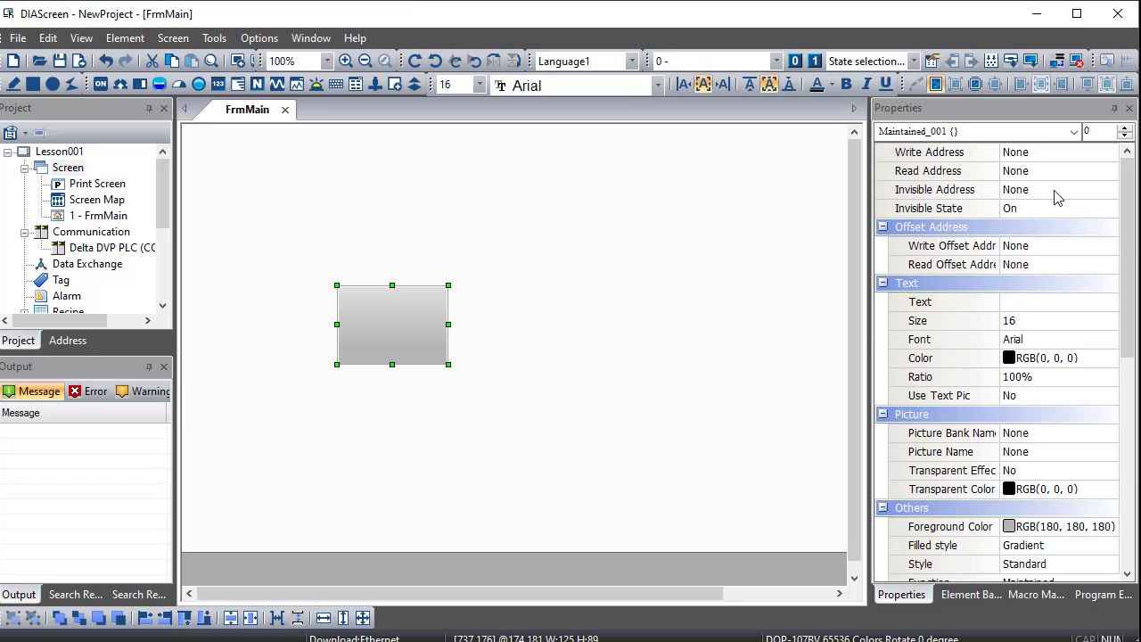
# - Set the Maintained button's write address to bit device M0 on Link1
pyautogui.click(1066, 153)
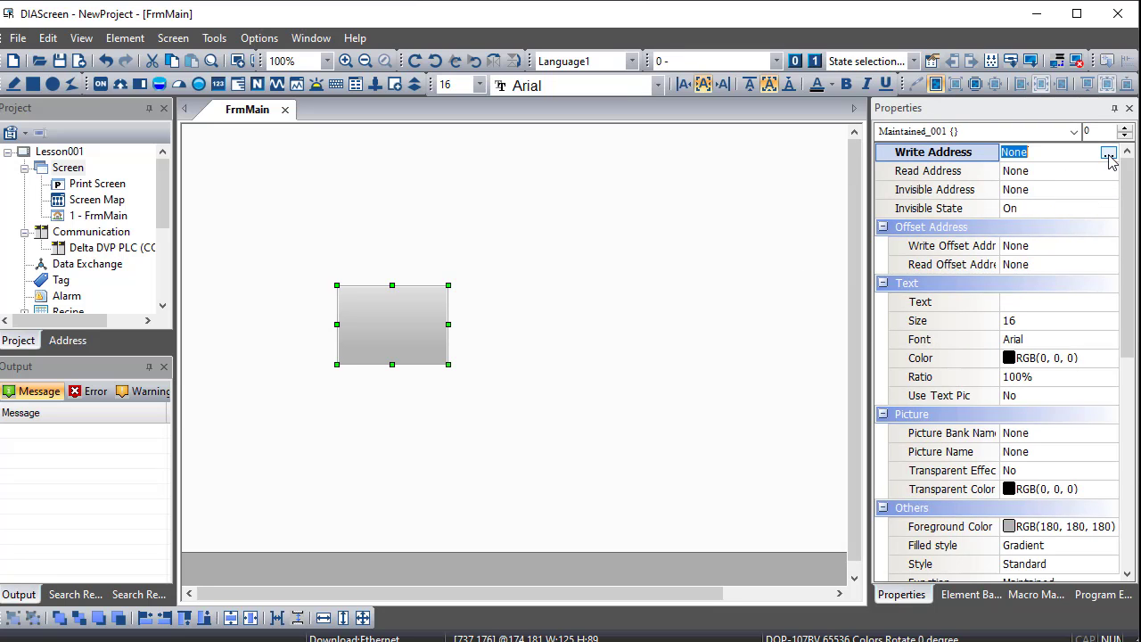
pyautogui.click(1108, 154)
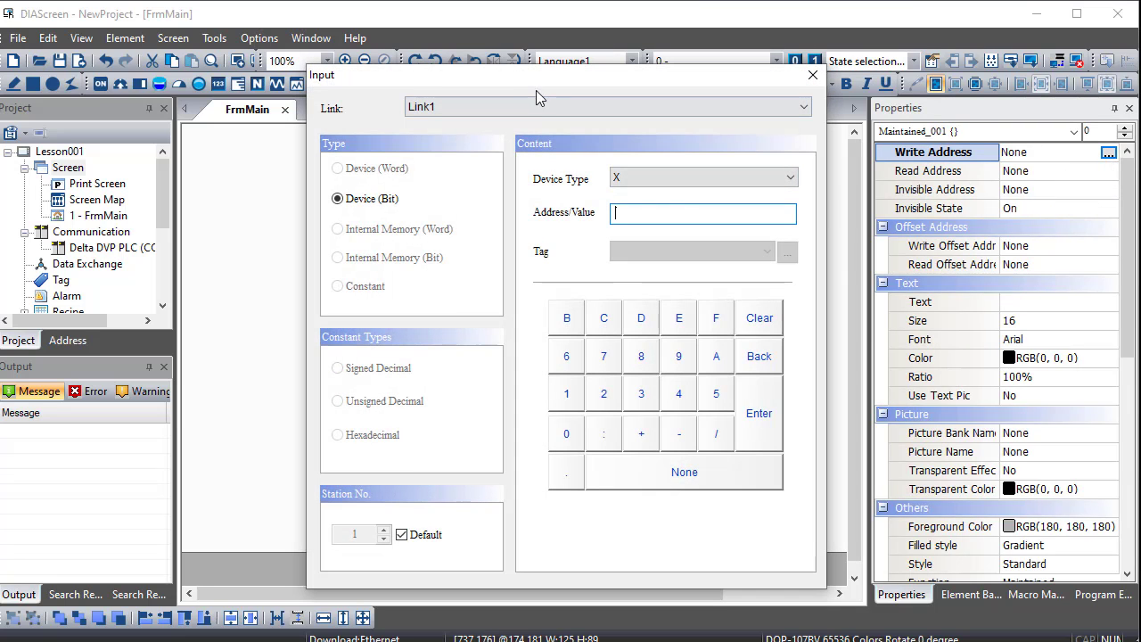
pyautogui.click(532, 107)
pyautogui.click(537, 153)
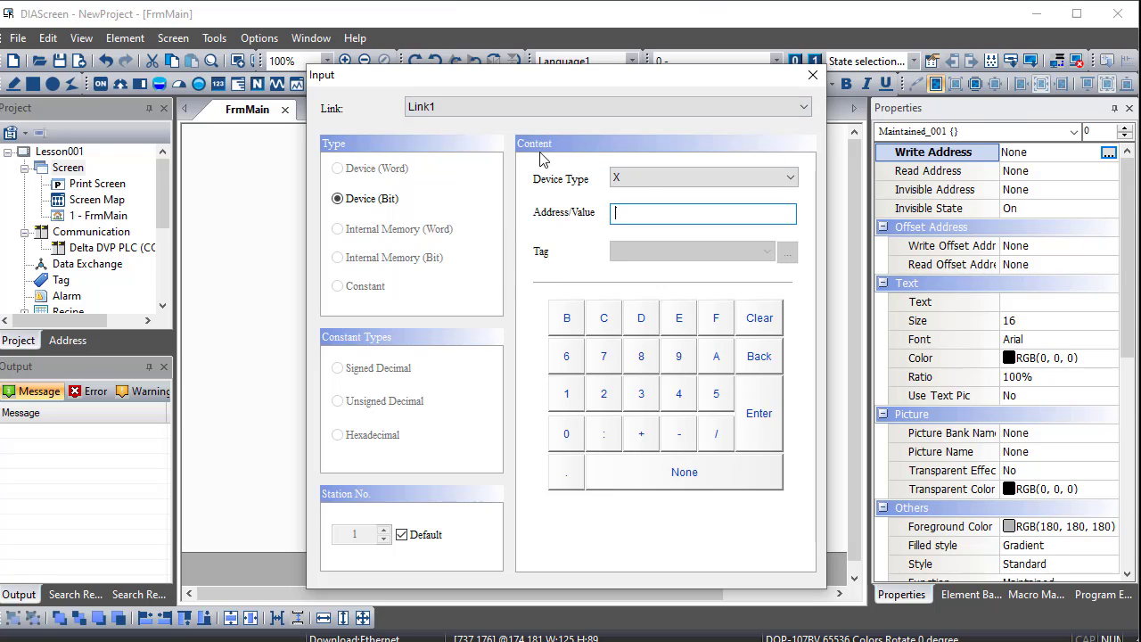
pyautogui.click(652, 178)
pyautogui.click(637, 222)
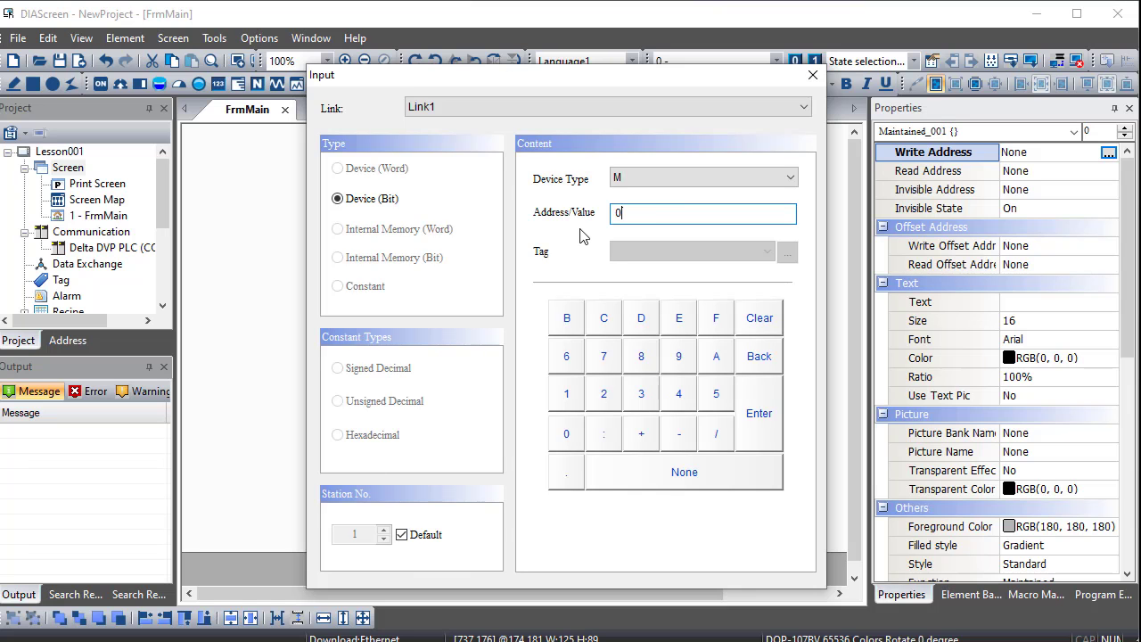
pyautogui.click(764, 417)
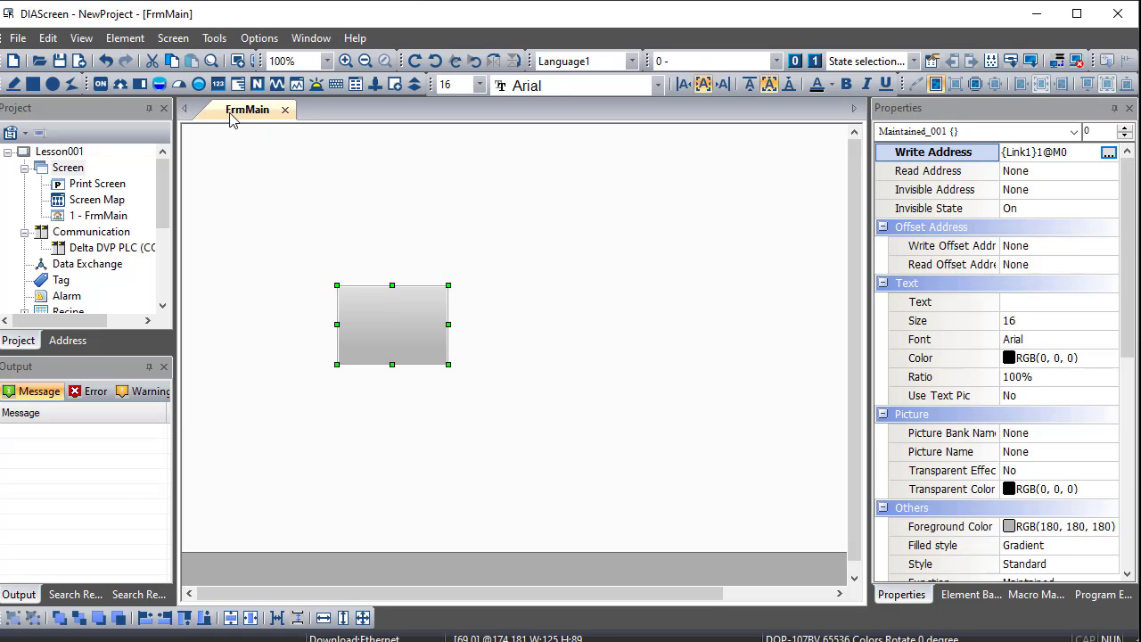
# - Draw a Multistate Indicator about 116 by 100 pixels on FrmMain, to the right of the button
pyautogui.click(199, 83)
pyautogui.click(236, 107)
pyautogui.moveTo(599, 278); pyautogui.dragTo(701, 367)
# - Set the Multistate Indicator's read address to bit device Y0 on Link1
pyautogui.click(1051, 151)
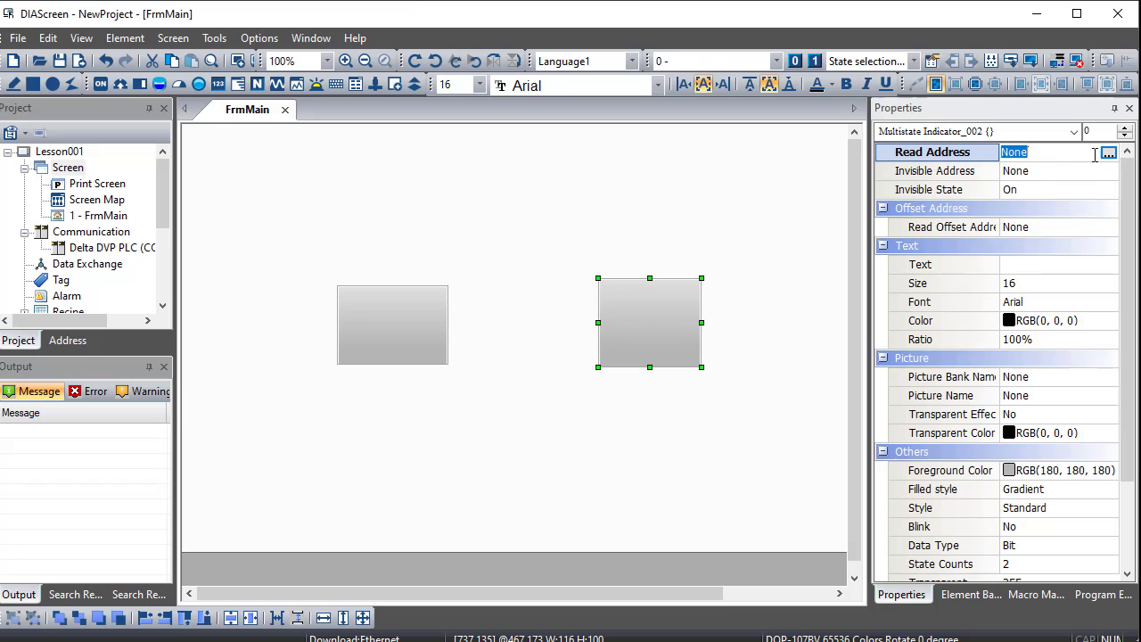
pyautogui.click(1108, 152)
pyautogui.click(641, 181)
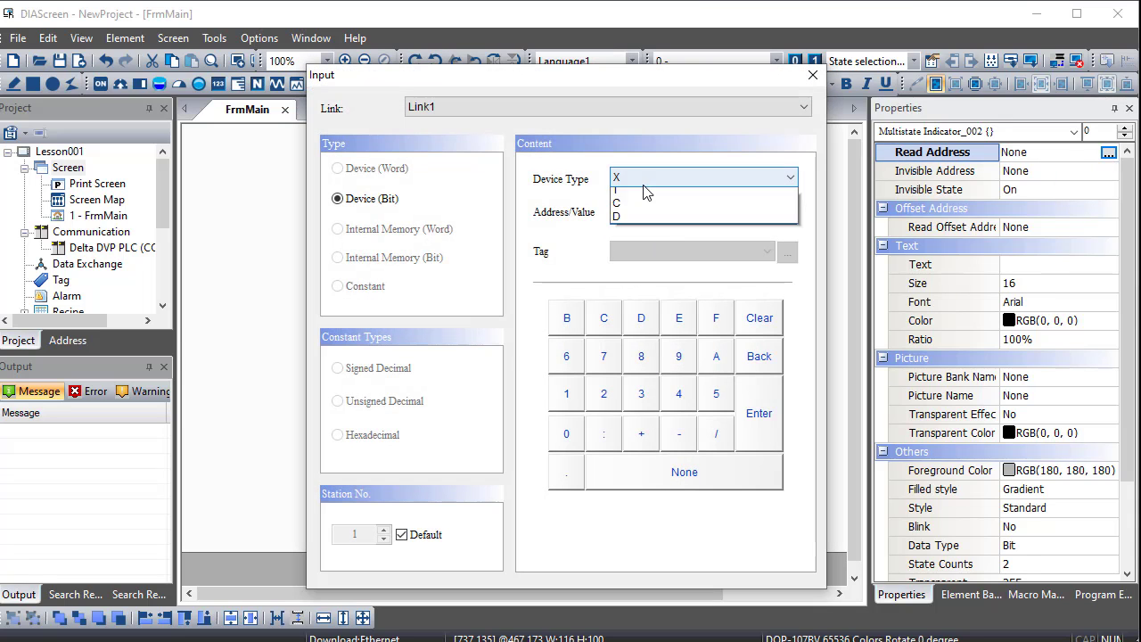
pyautogui.click(641, 203)
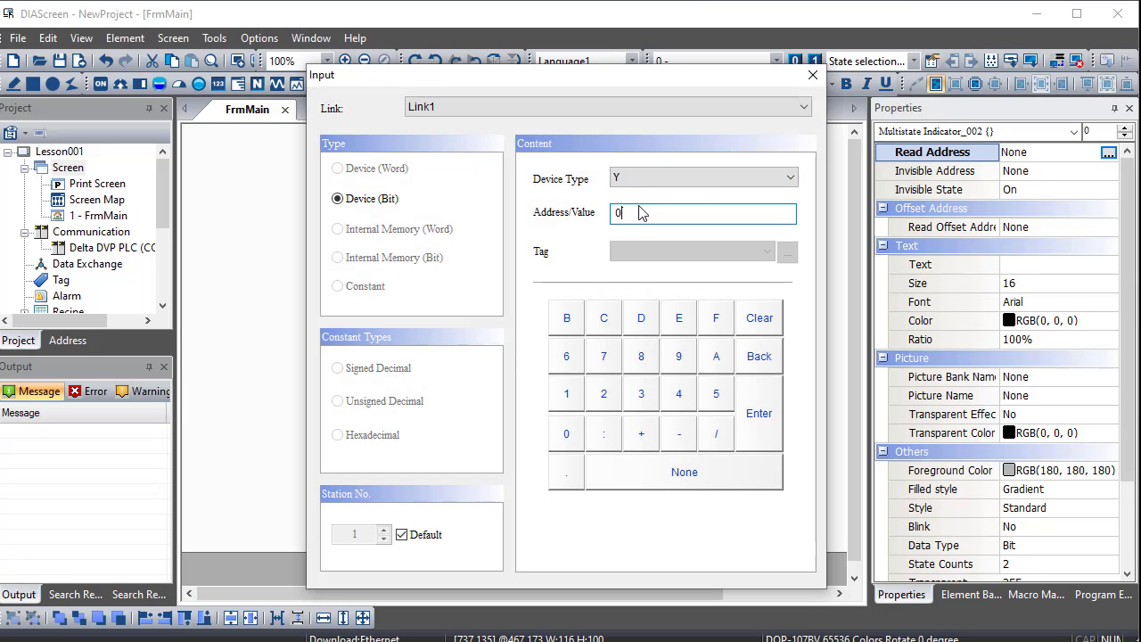
pyautogui.click(776, 426)
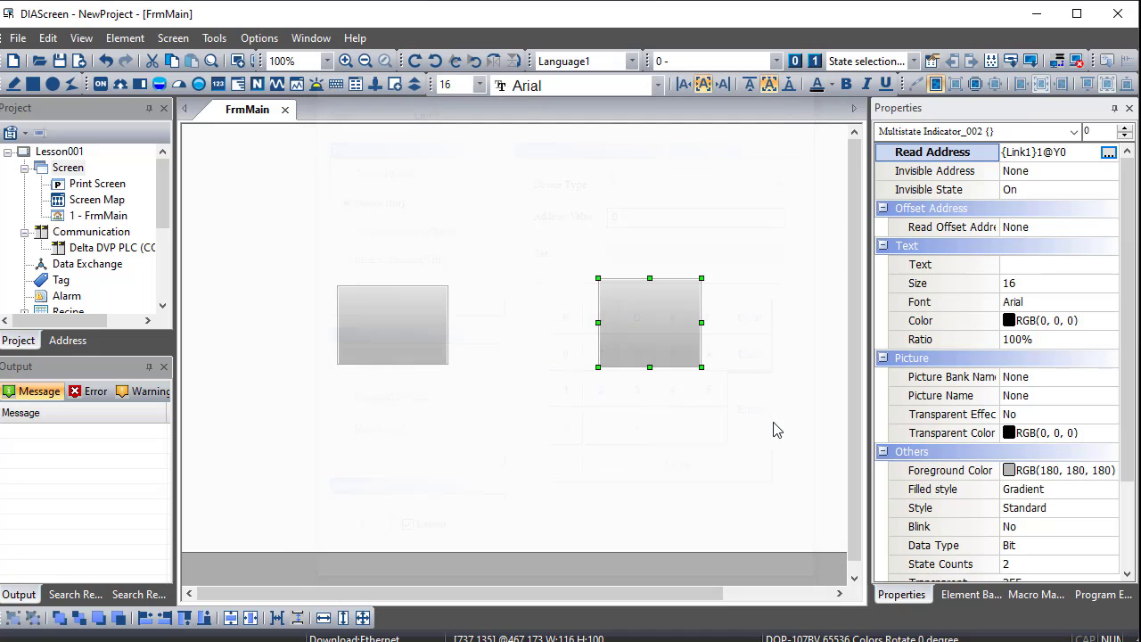
# - Label the Maintained button with the text Off for state 0 and On for state 1
pyautogui.click(435, 319)
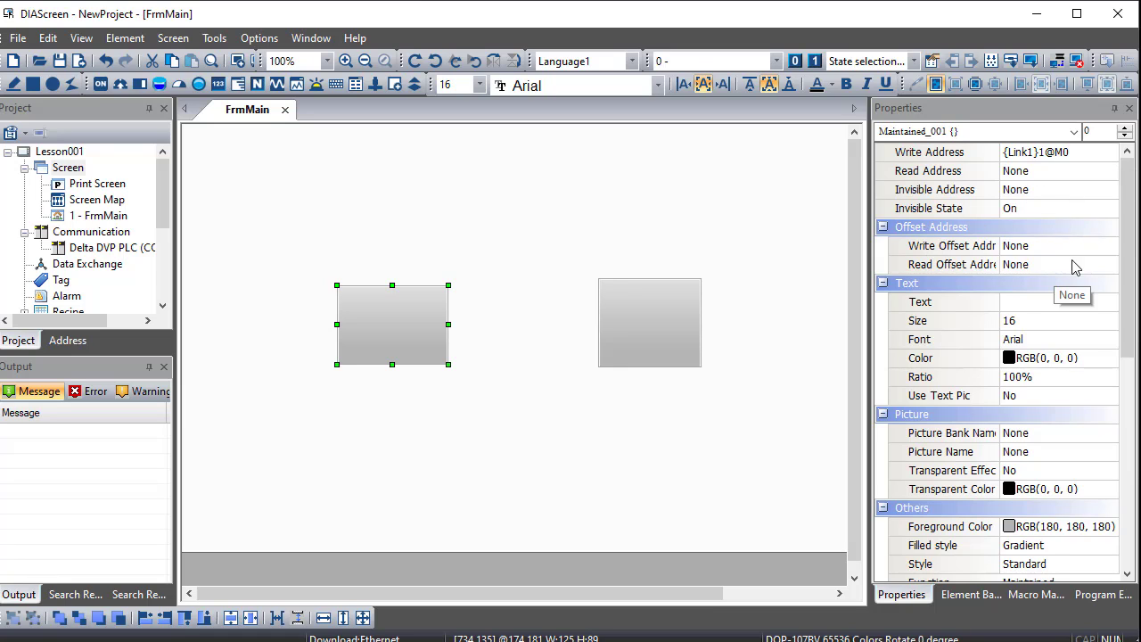
pyautogui.click(1035, 305)
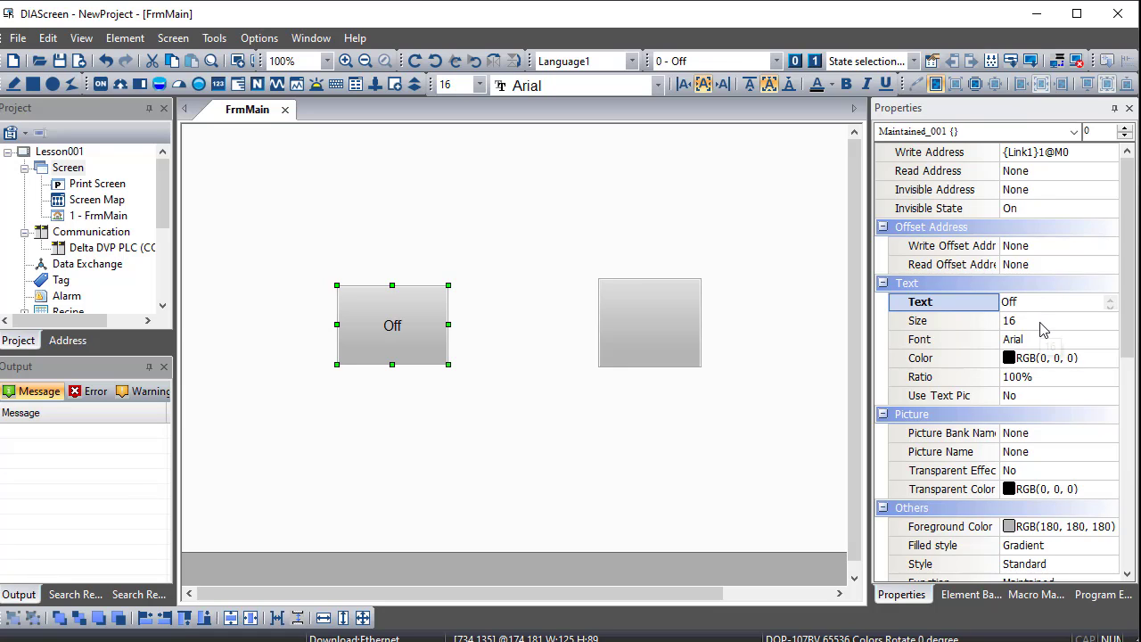
pyautogui.click(1126, 131)
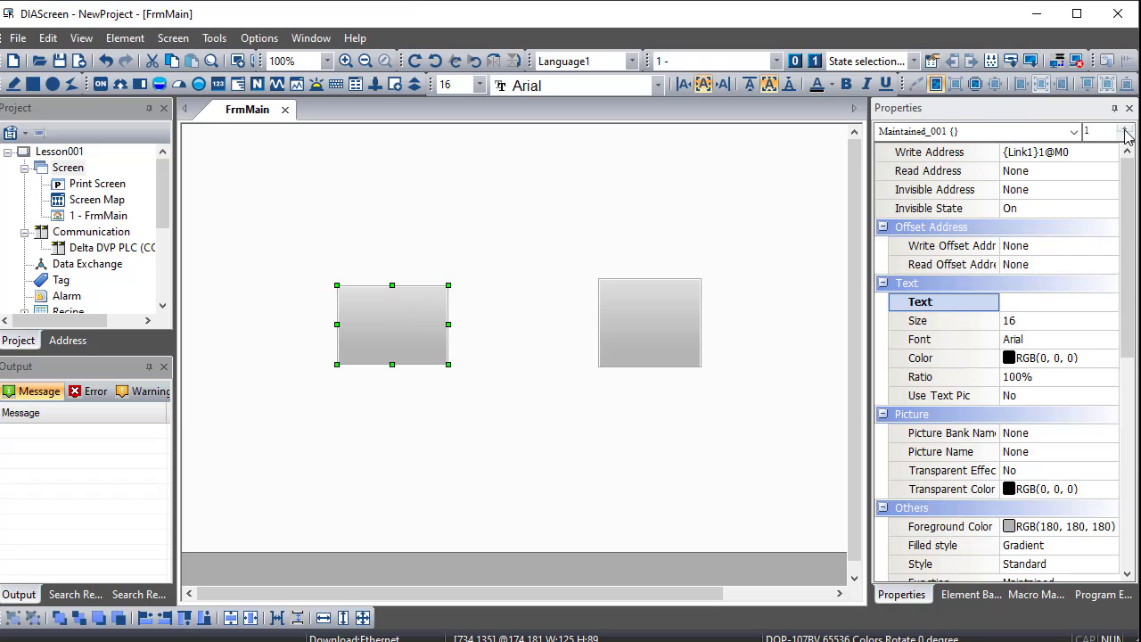
pyautogui.click(1044, 303)
pyautogui.write('On')
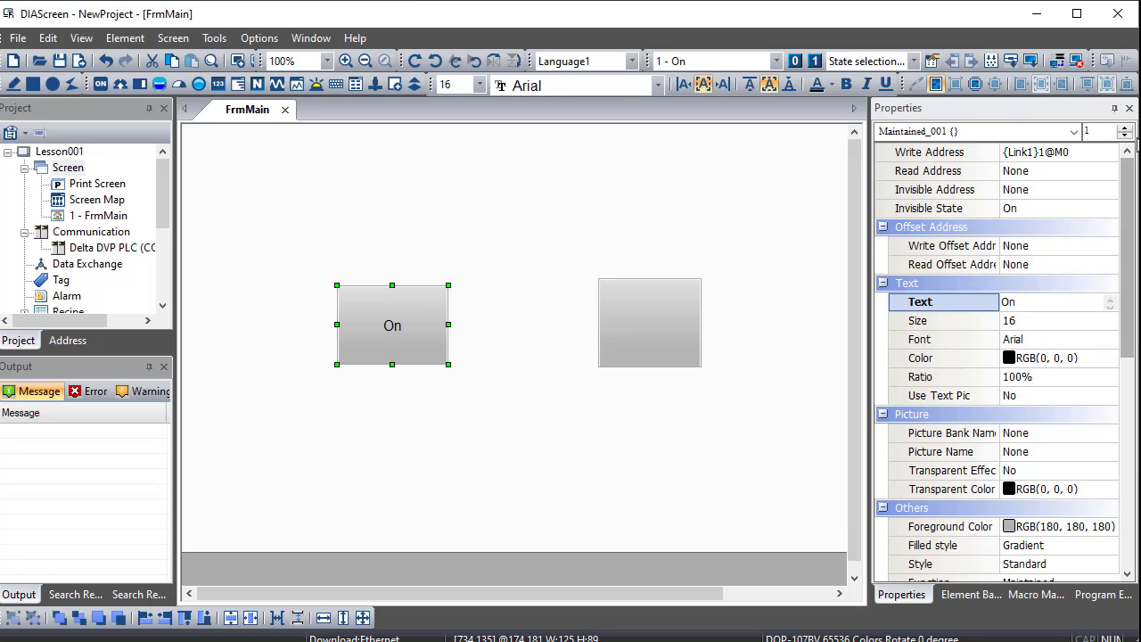
# - Set the Maintained button's foreground color for state 1 to dark green, RGB(0, 64, 0)
pyautogui.click(1108, 359)
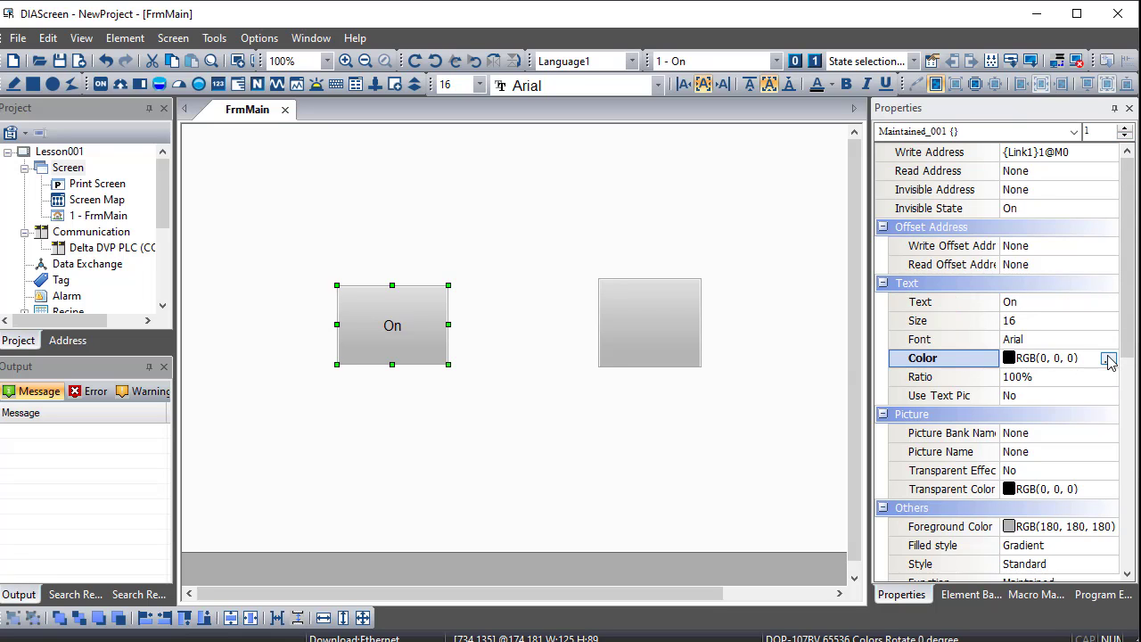
pyautogui.click(1111, 528)
pyautogui.click(1108, 526)
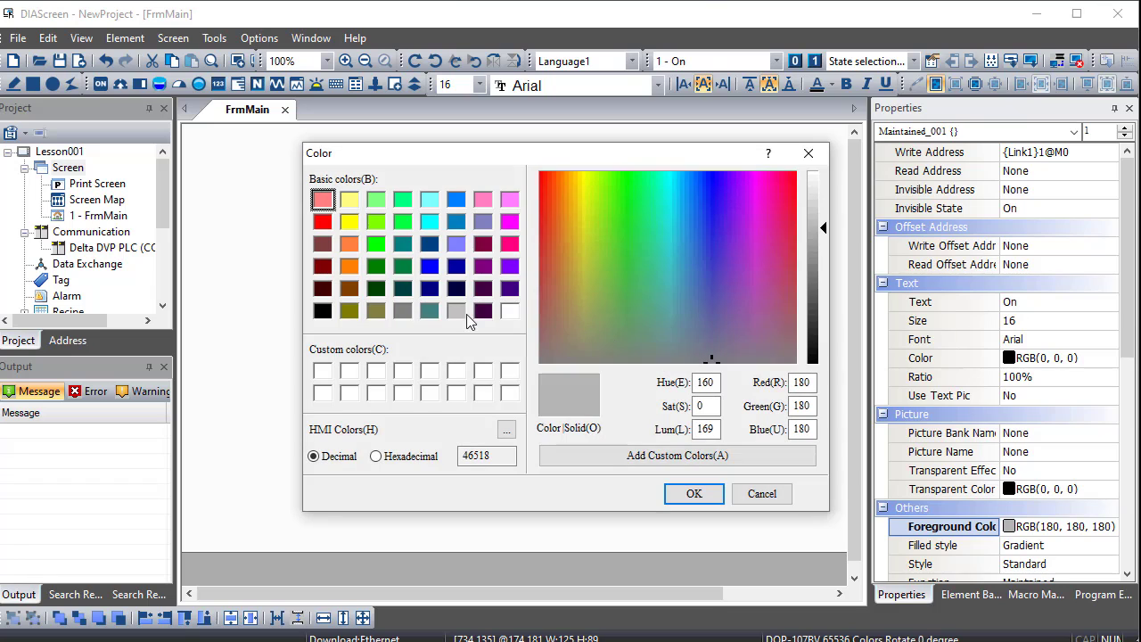
pyautogui.click(375, 288)
pyautogui.click(377, 292)
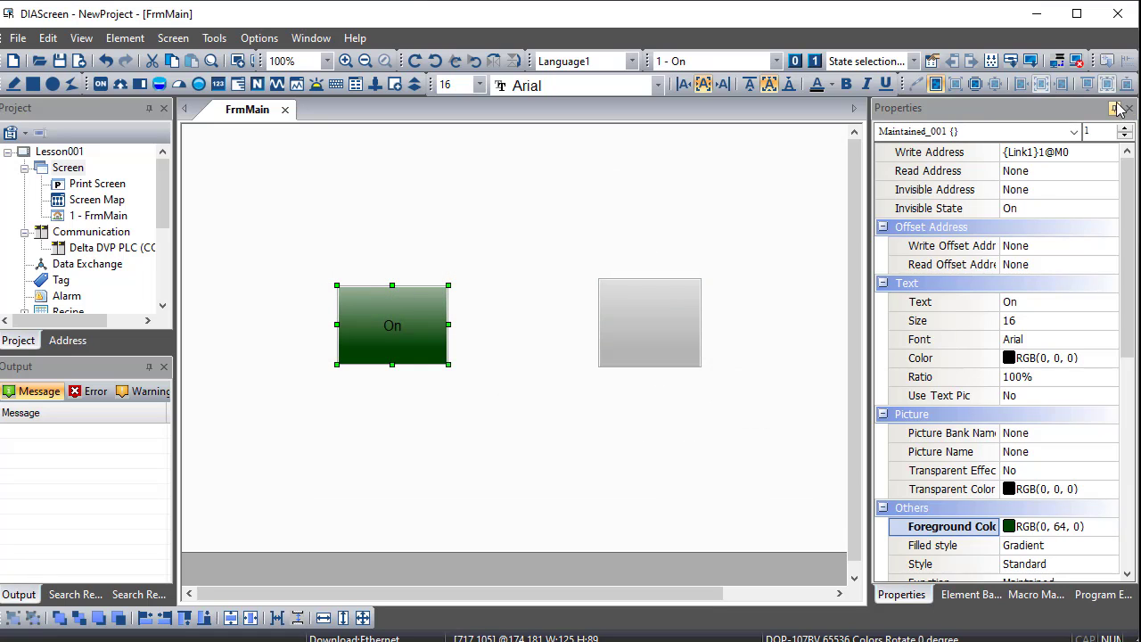
# - Set the Maintained button's foreground color for state 0 to dark red, RGB(128, 0, 0)
pyautogui.click(1125, 135)
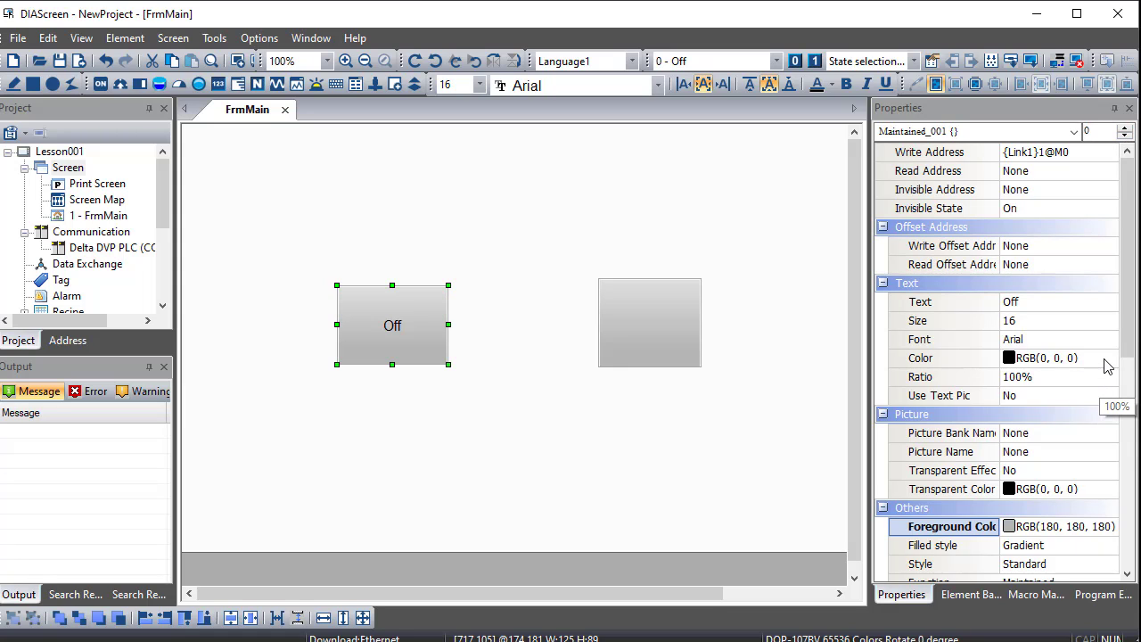
pyautogui.click(1108, 526)
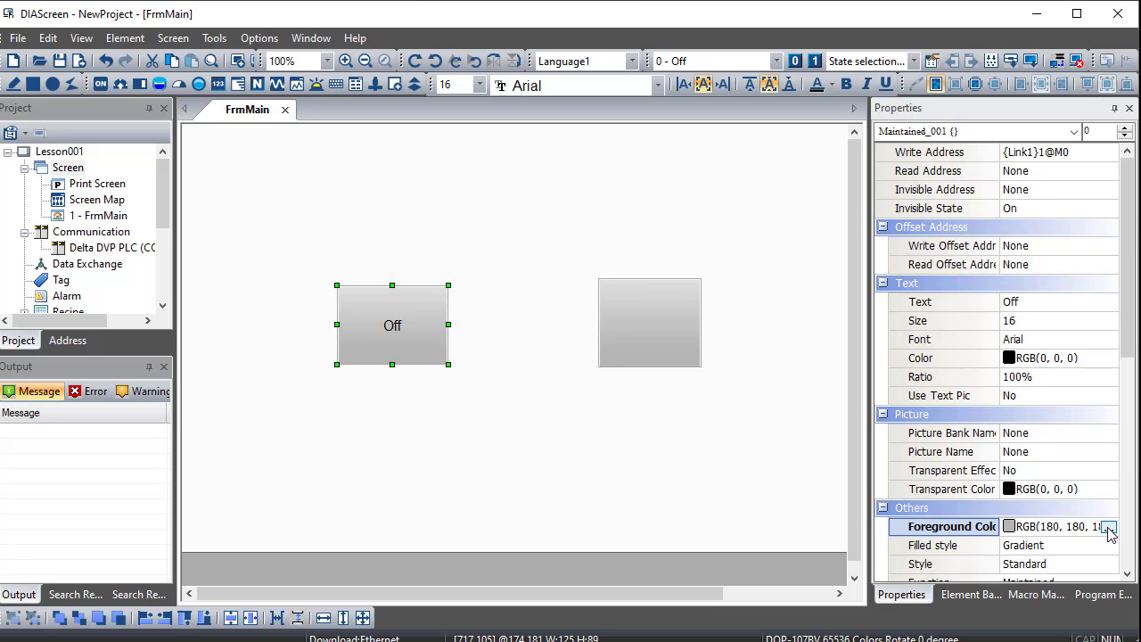
pyautogui.click(1108, 527)
pyautogui.click(322, 266)
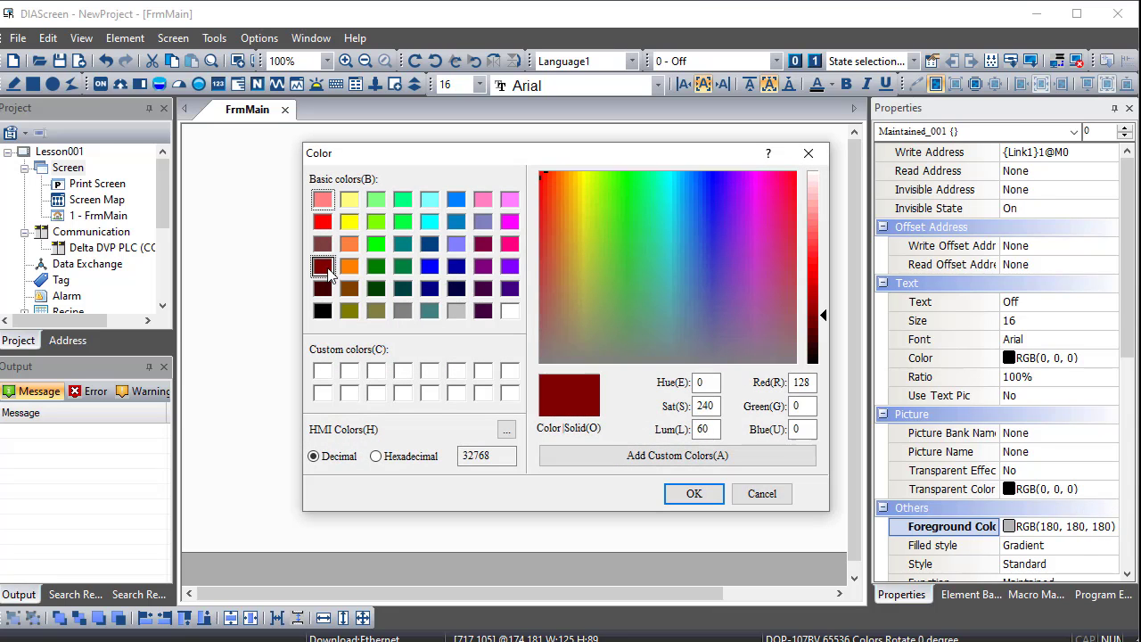
pyautogui.click(325, 268)
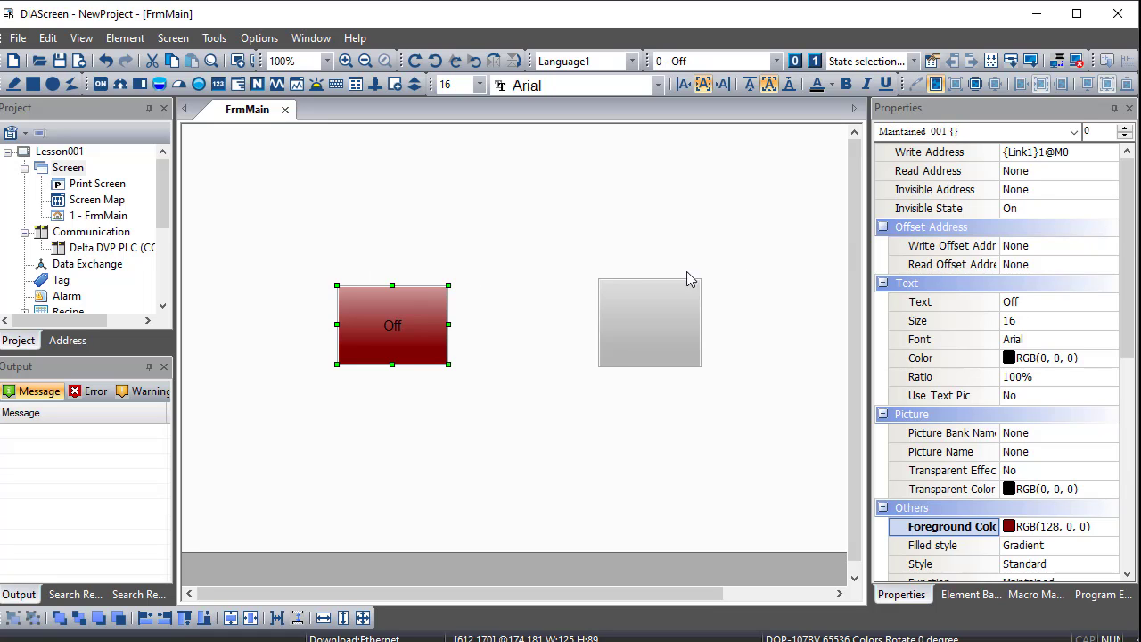
# - Assign the grey lamp picture 10.png from the $ModernLamp2State.pib bank to state 0 of the Multistate Indicator
pyautogui.click(699, 304)
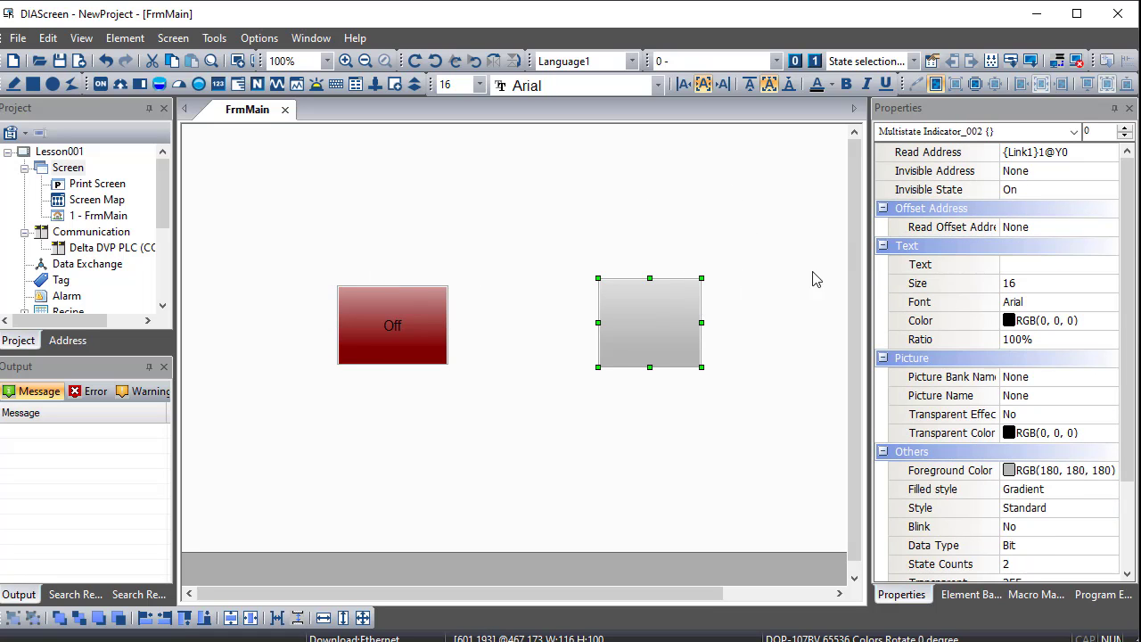
pyautogui.click(1108, 377)
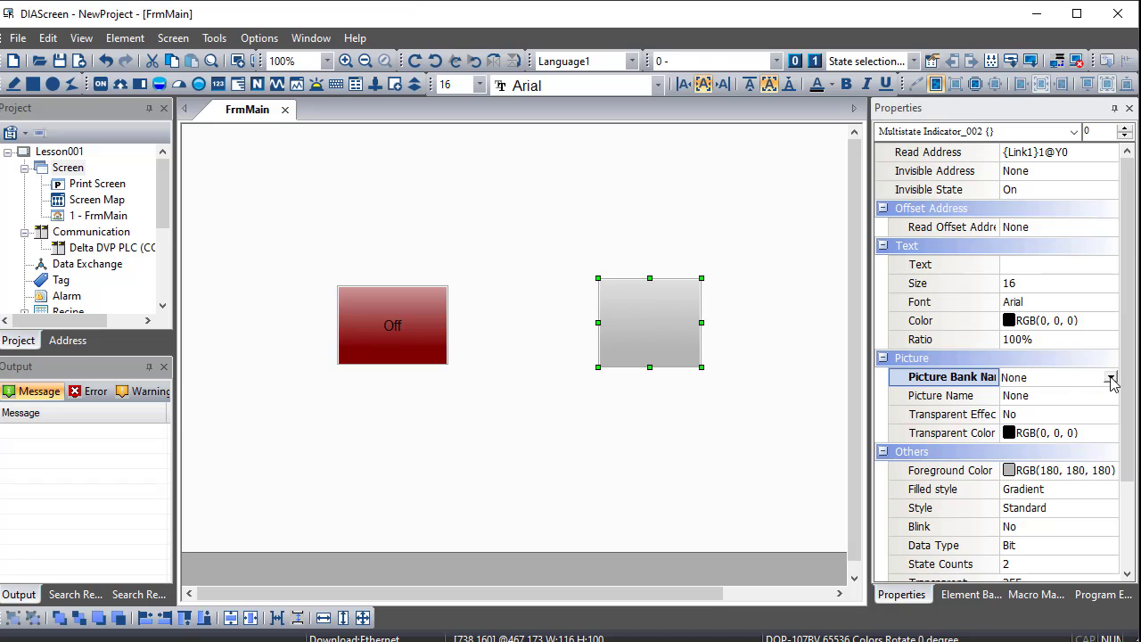
pyautogui.click(1111, 379)
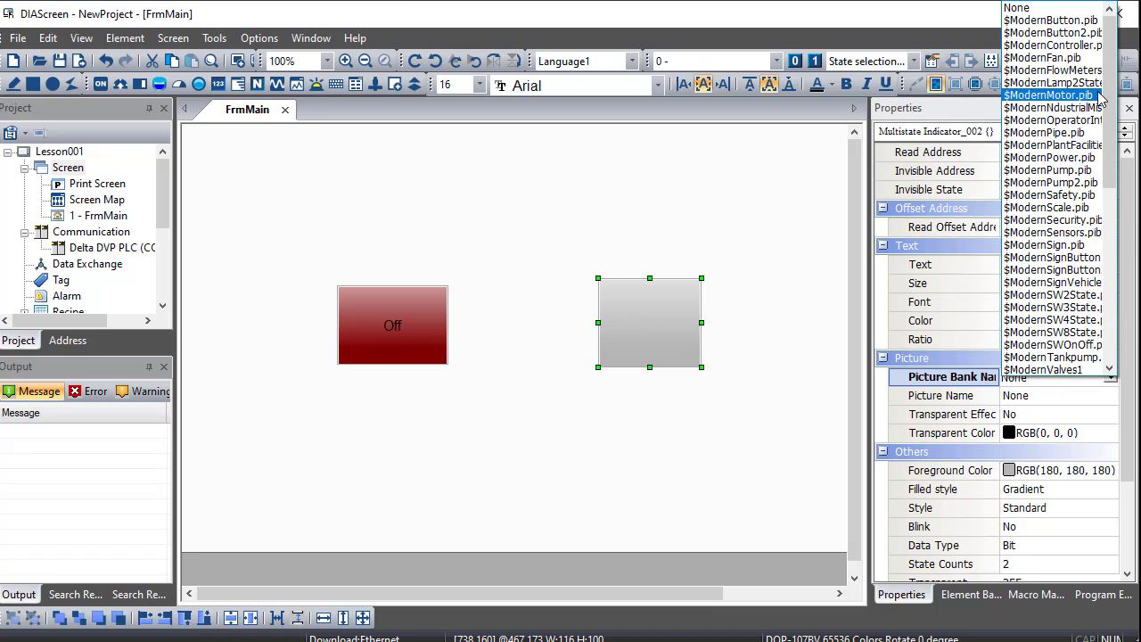
pyautogui.moveTo(1108, 118)
pyautogui.mouseDown()
pyautogui.moveTo(1112, 155)
pyautogui.moveTo(1112, 134)
pyautogui.mouseUp()
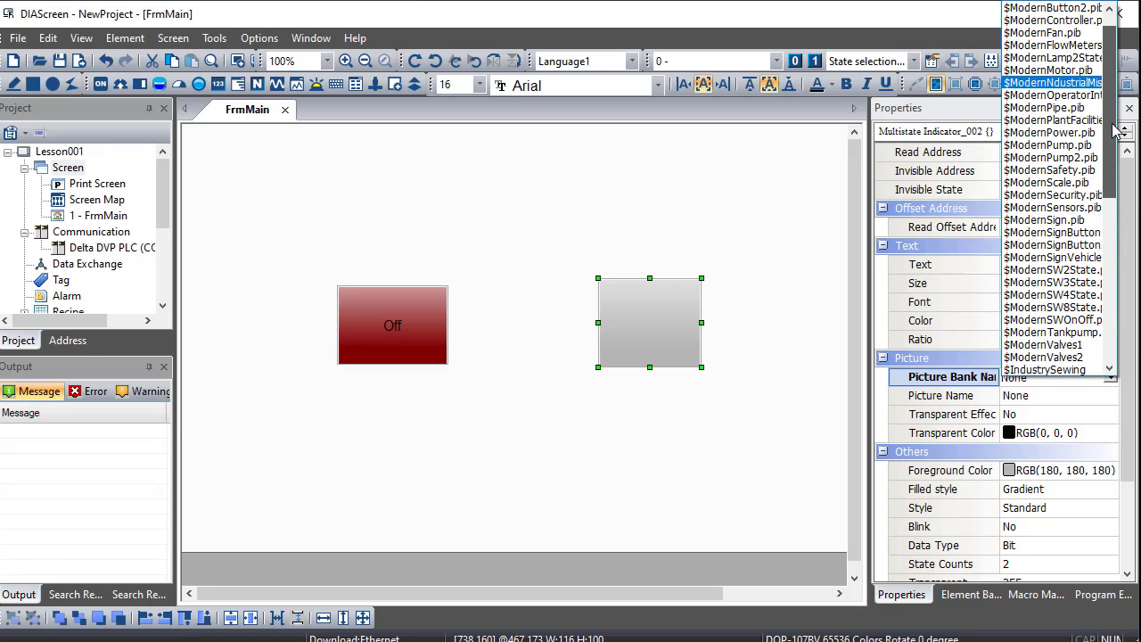
pyautogui.click(1063, 59)
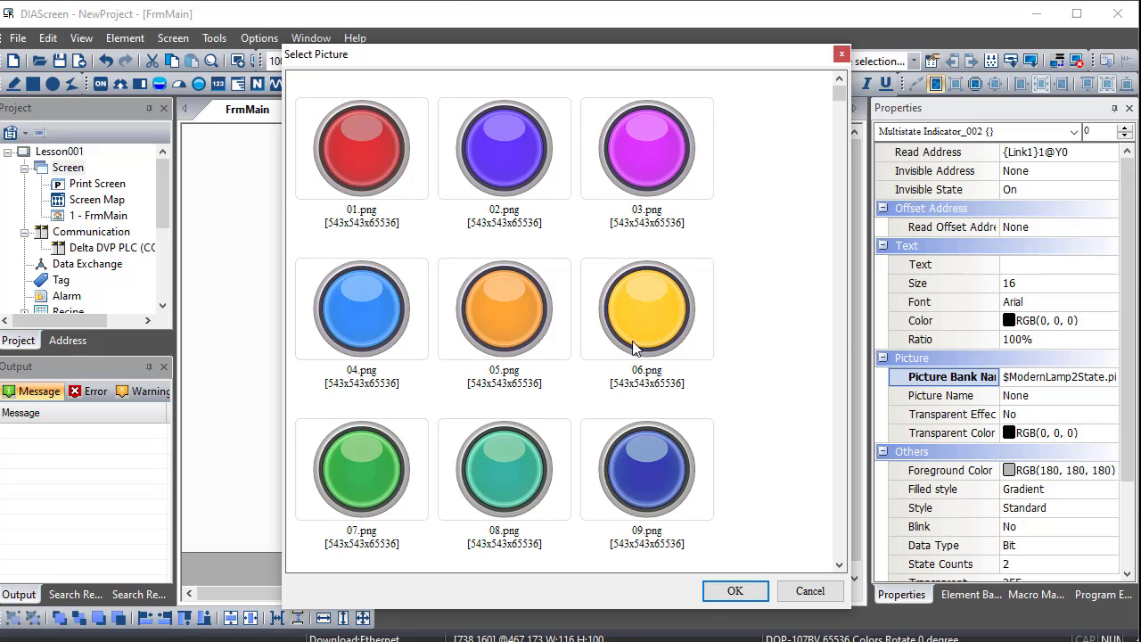
pyautogui.click(841, 328)
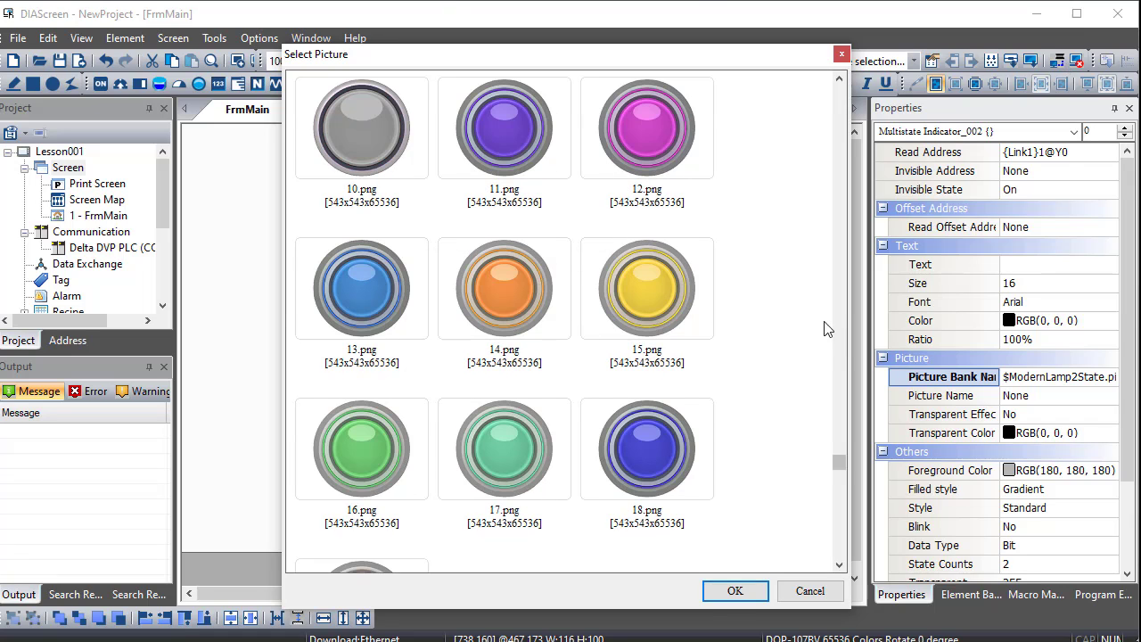
pyautogui.doubleClick(376, 125)
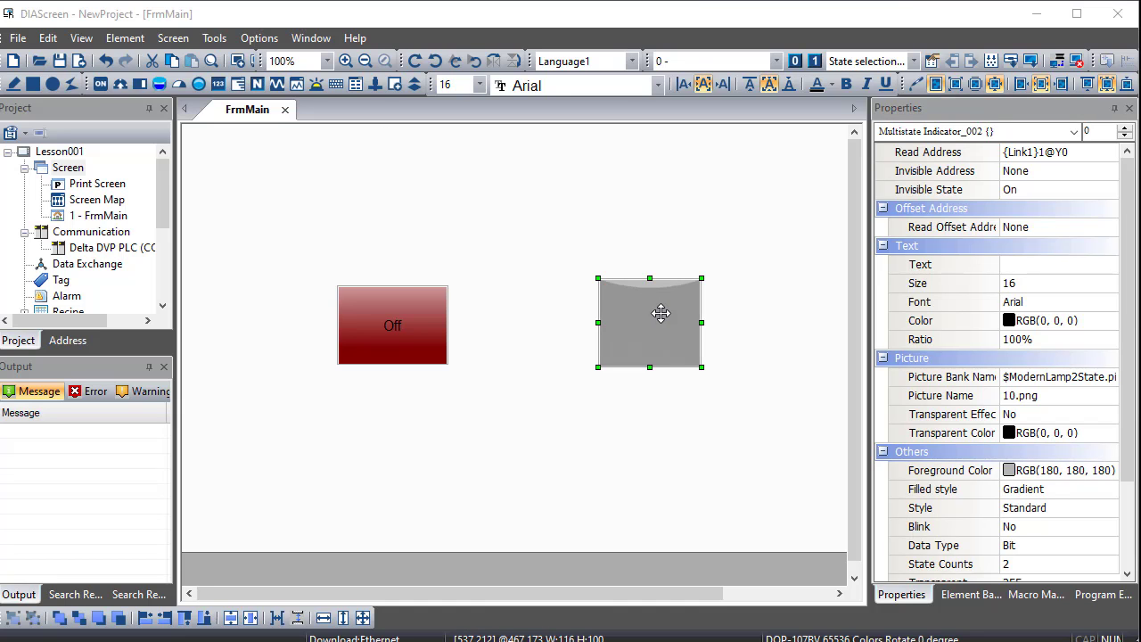
# - Set the stretch mode of the Multistate Indicator's state 0 picture to Stretch All
pyautogui.doubleClick(661, 313)
pyautogui.click(574, 75)
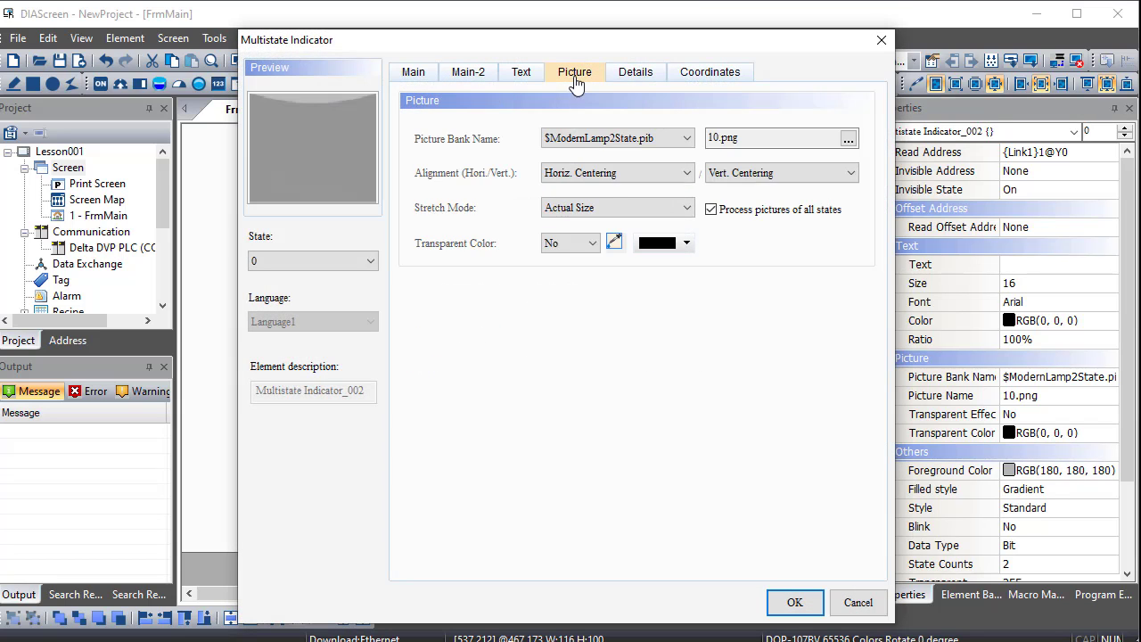
pyautogui.click(617, 208)
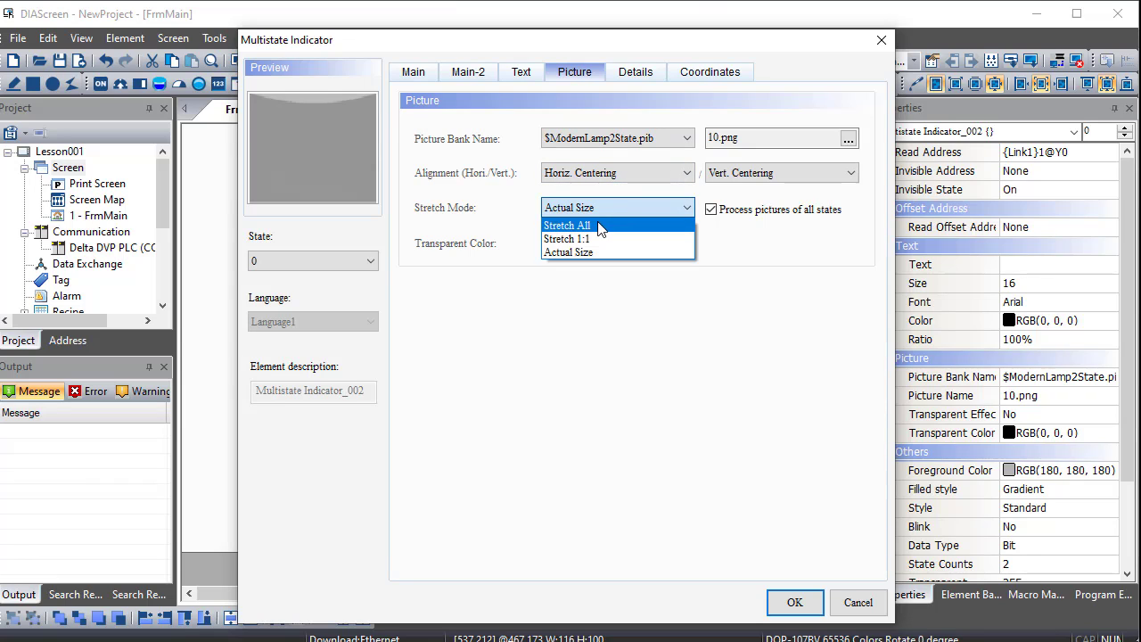
pyautogui.click(600, 226)
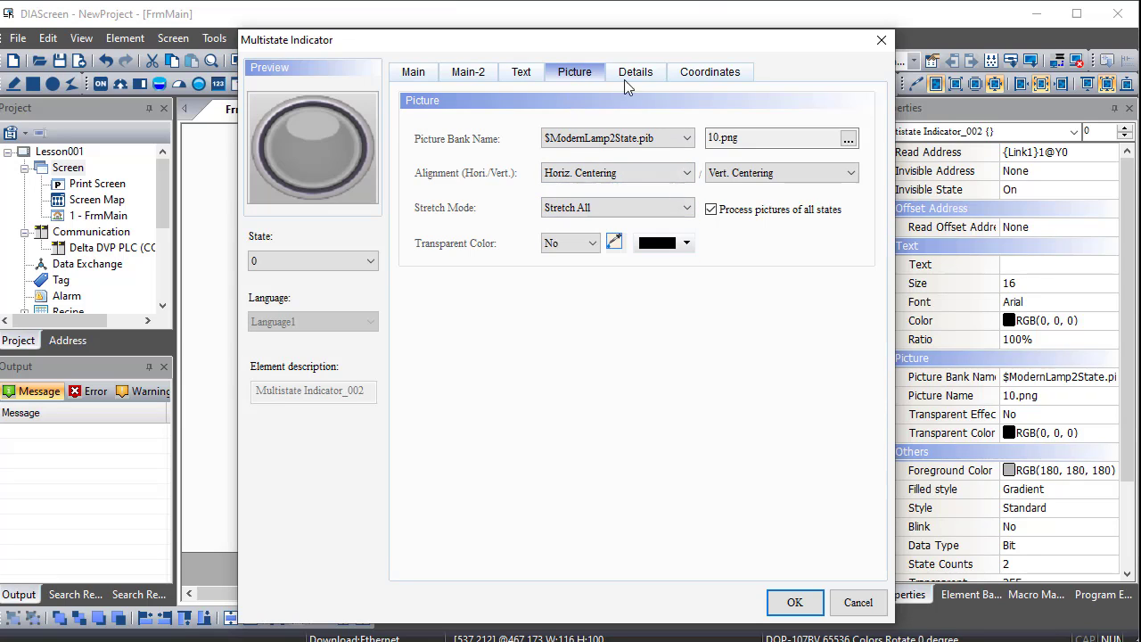
# - Set the Multistate Indicator's width to 100 and its style to Invisible
pyautogui.click(709, 73)
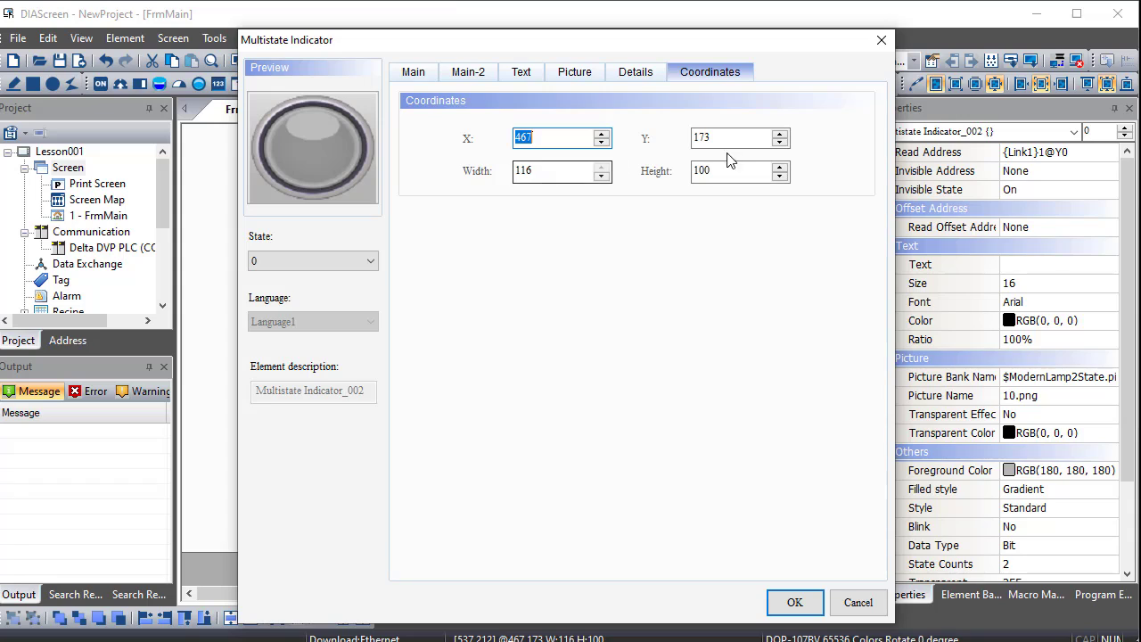
pyautogui.doubleClick(543, 172)
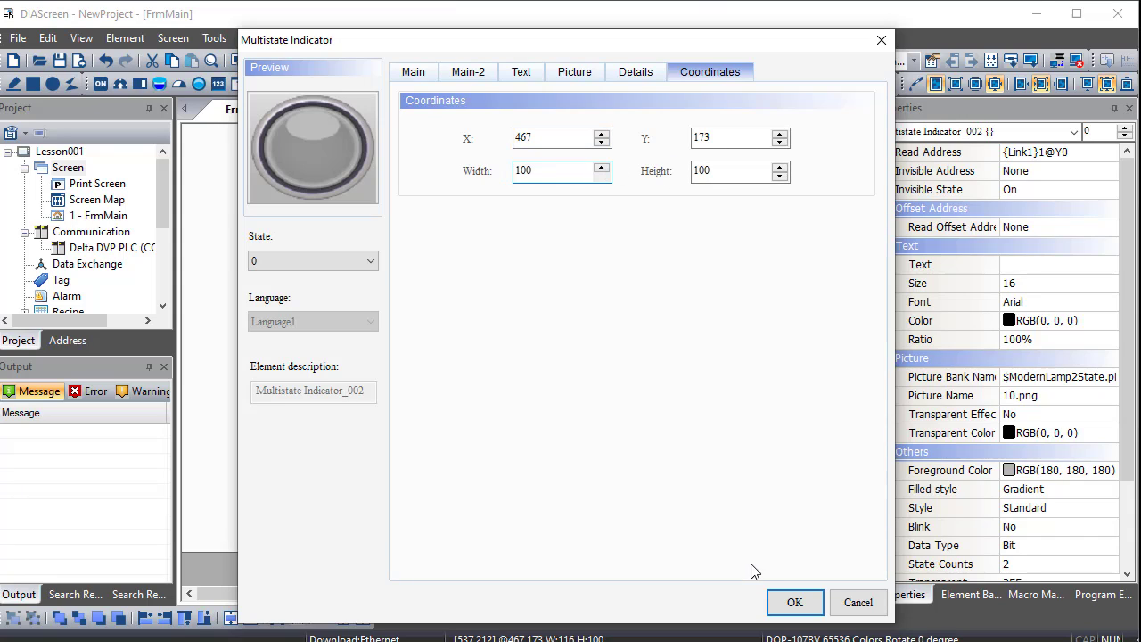
pyautogui.click(791, 602)
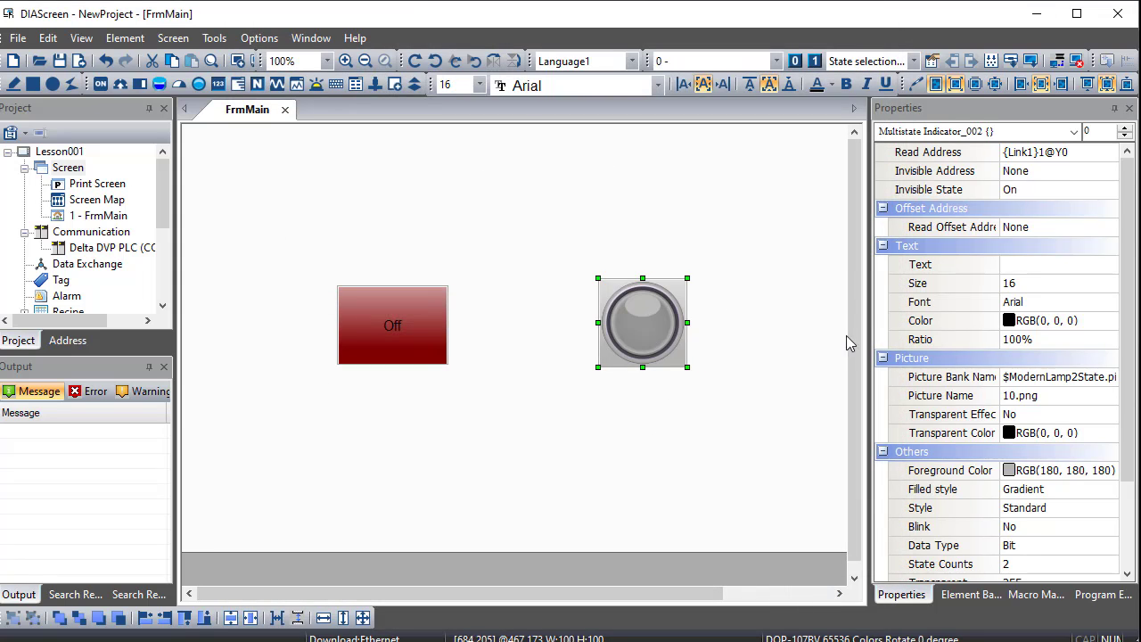
pyautogui.click(1057, 509)
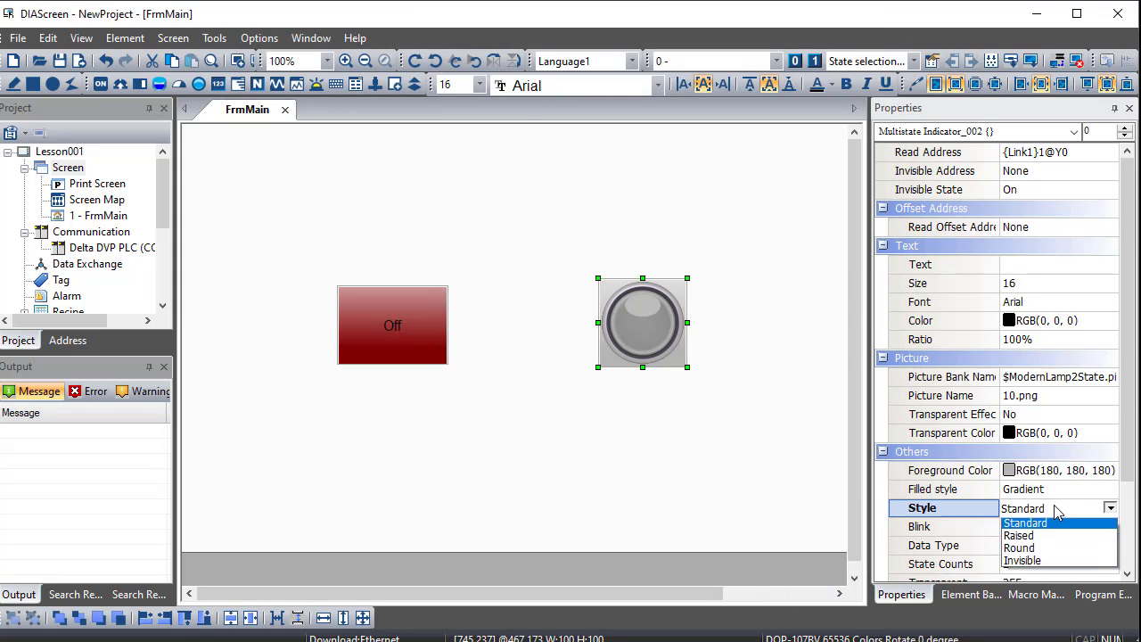
pyautogui.click(1023, 562)
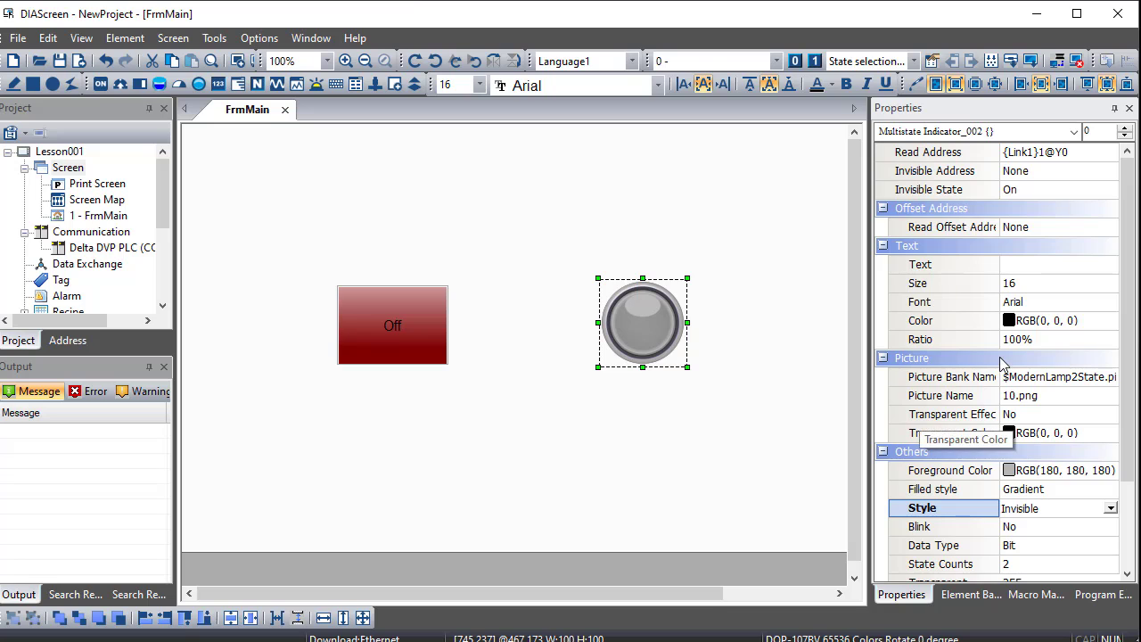
# - Assign the red lamp picture 01.png from the $ModernLamp2State.pib bank to state 1 of the Multistate Indicator
pyautogui.click(1124, 126)
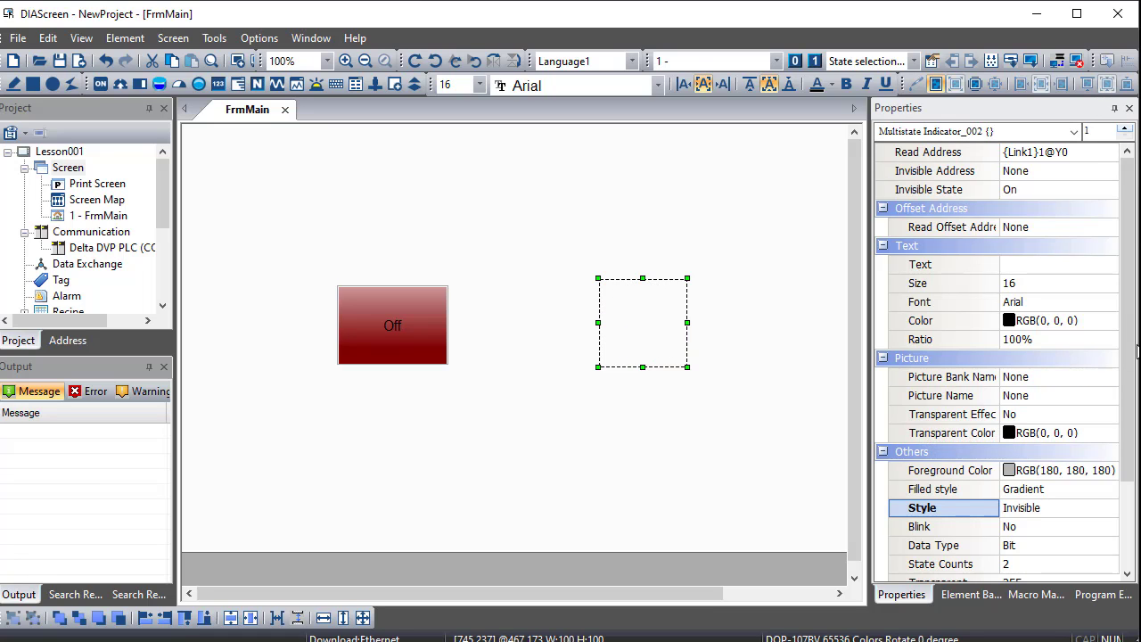
pyautogui.click(1109, 376)
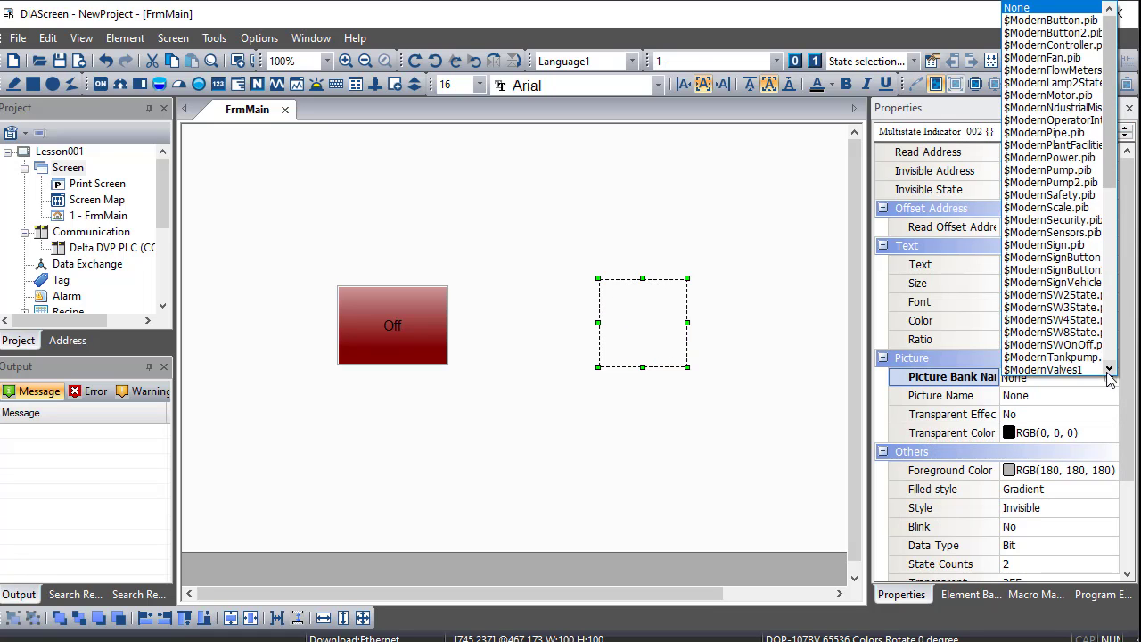
pyautogui.click(1052, 82)
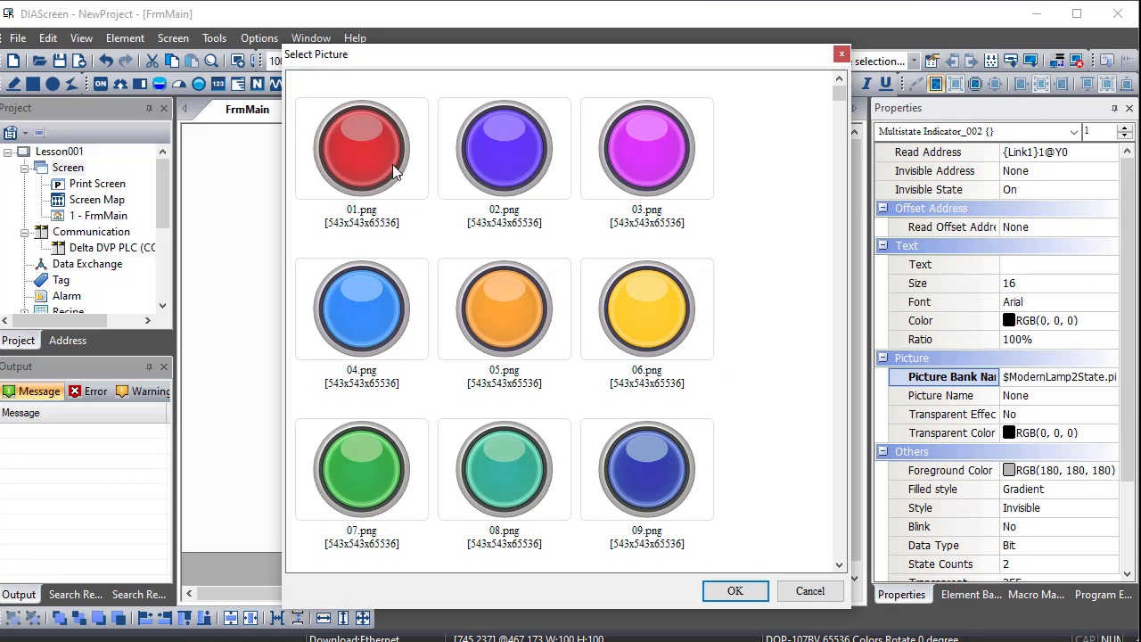
pyautogui.click(841, 52)
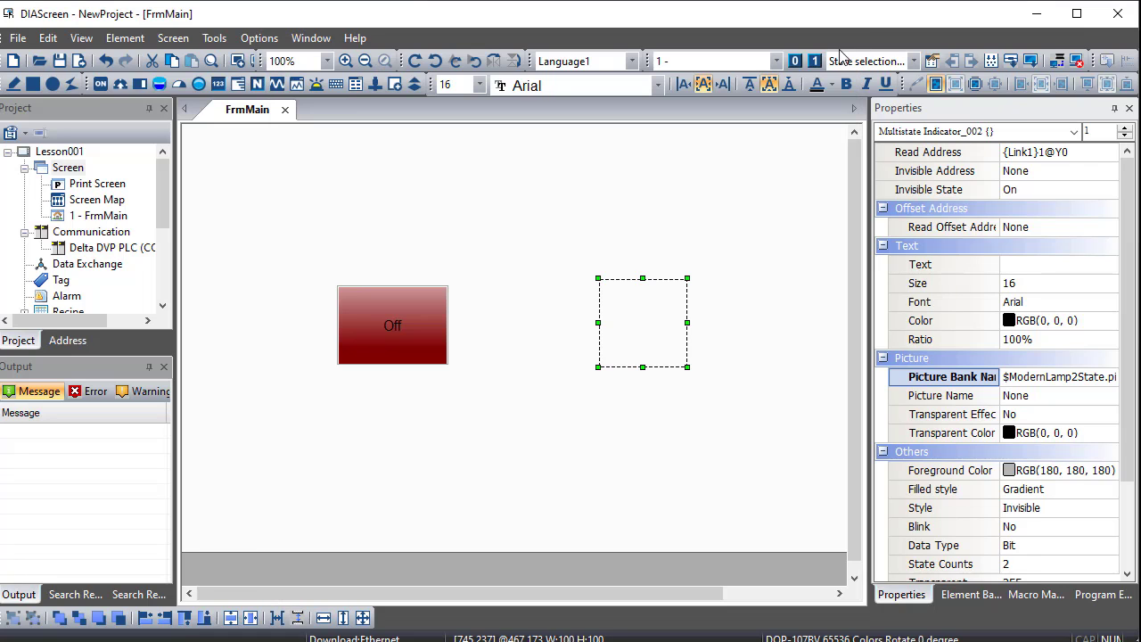
pyautogui.click(1110, 379)
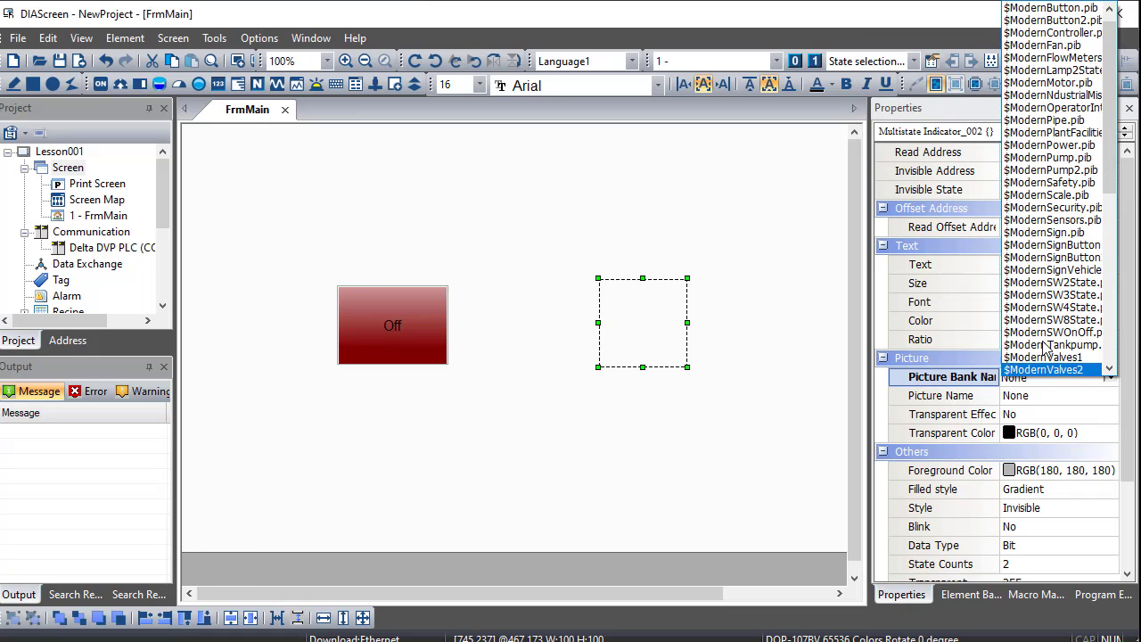
pyautogui.click(1075, 76)
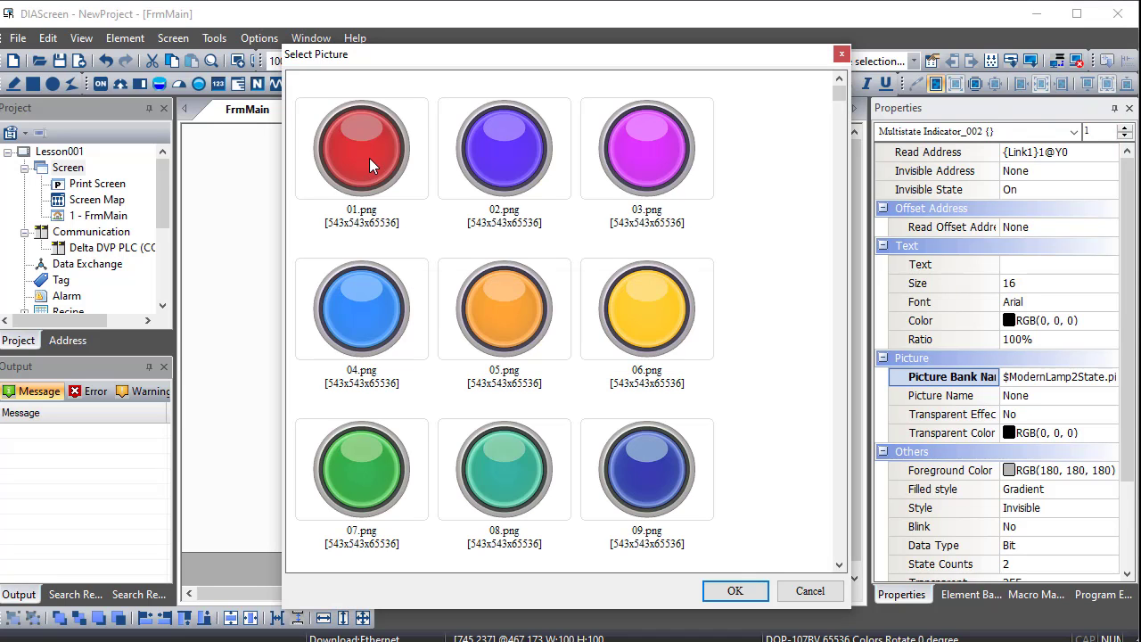
pyautogui.doubleClick(369, 158)
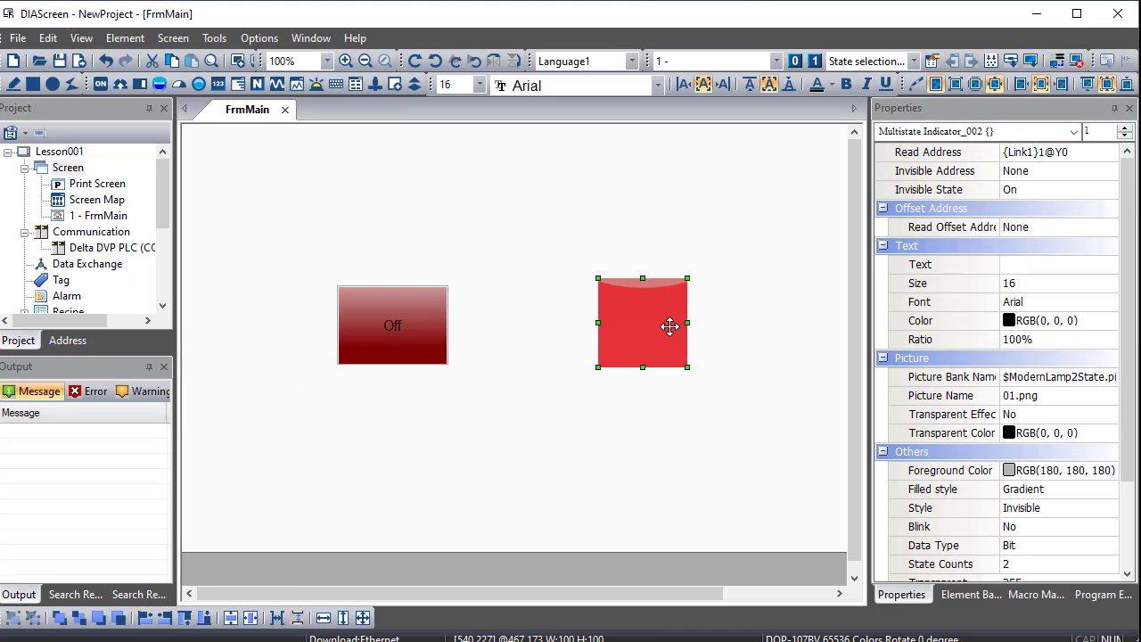
# - Set the stretch mode of the Multistate Indicator's state 1 picture to Stretch All
pyautogui.doubleClick(668, 326)
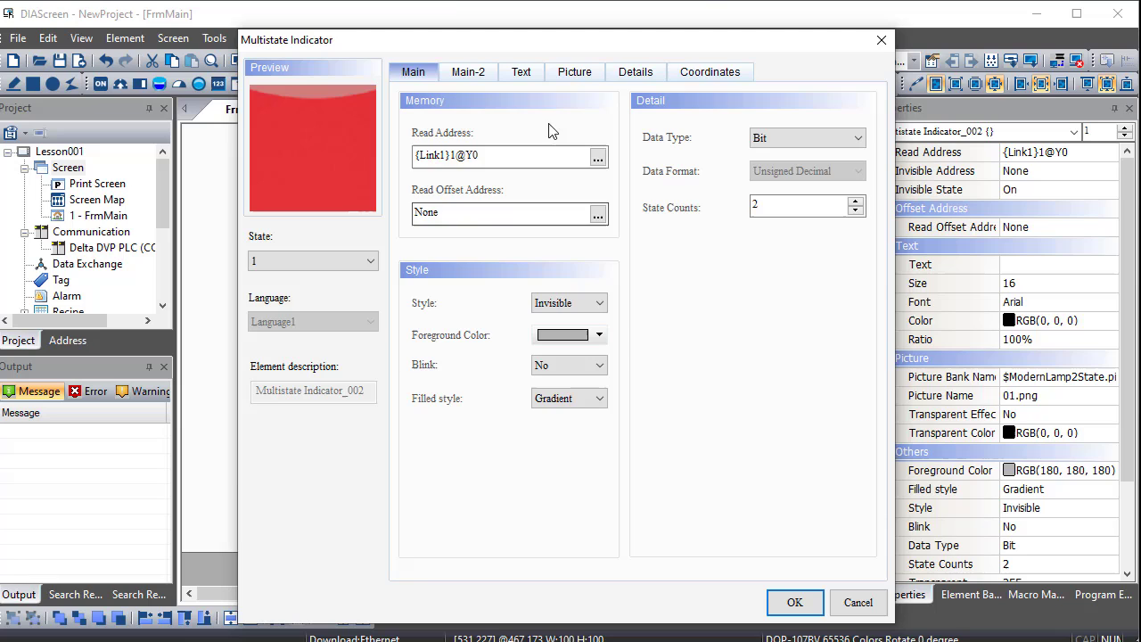
pyautogui.click(573, 75)
pyautogui.click(605, 214)
pyautogui.click(598, 228)
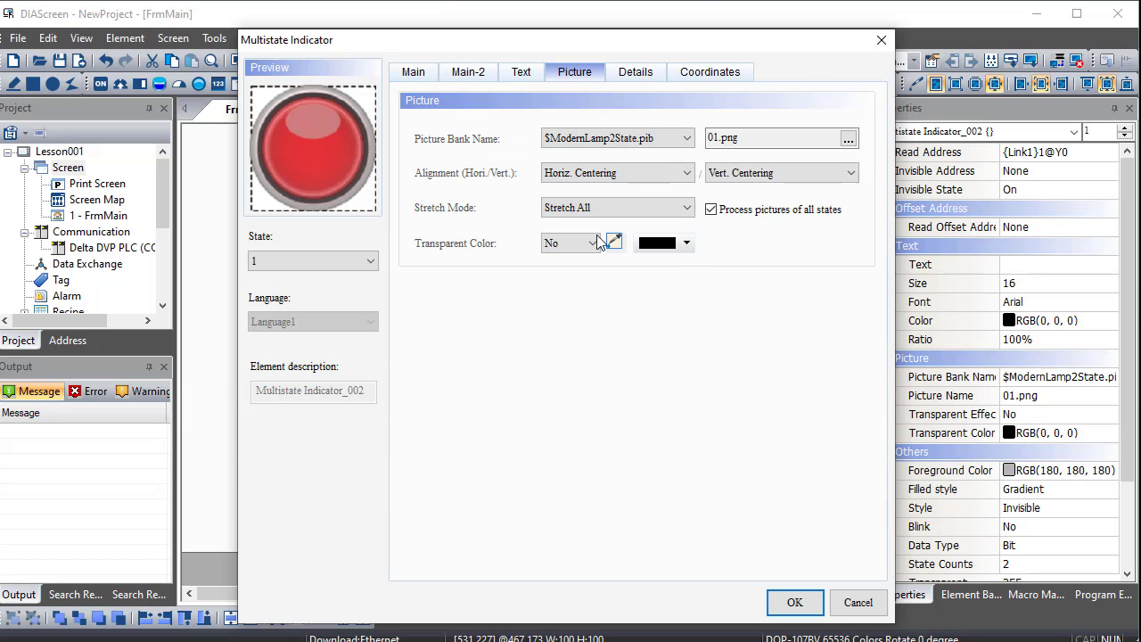
pyautogui.click(796, 601)
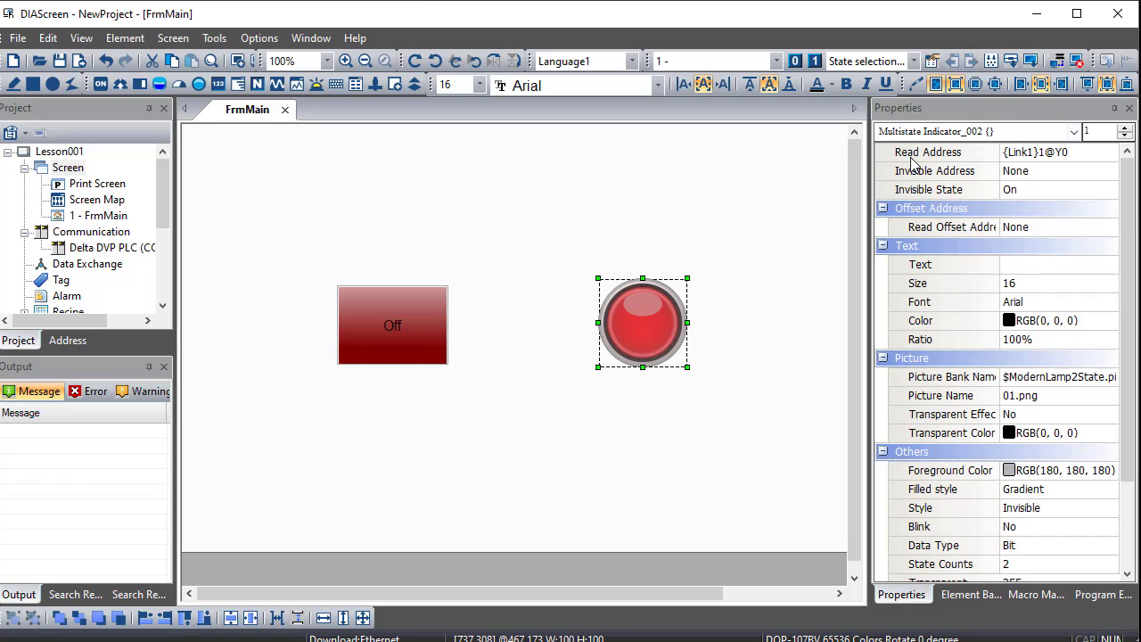
# - Preview the button and the lamp indicator on FrmMain in state 0 and in state 1
pyautogui.click(1125, 135)
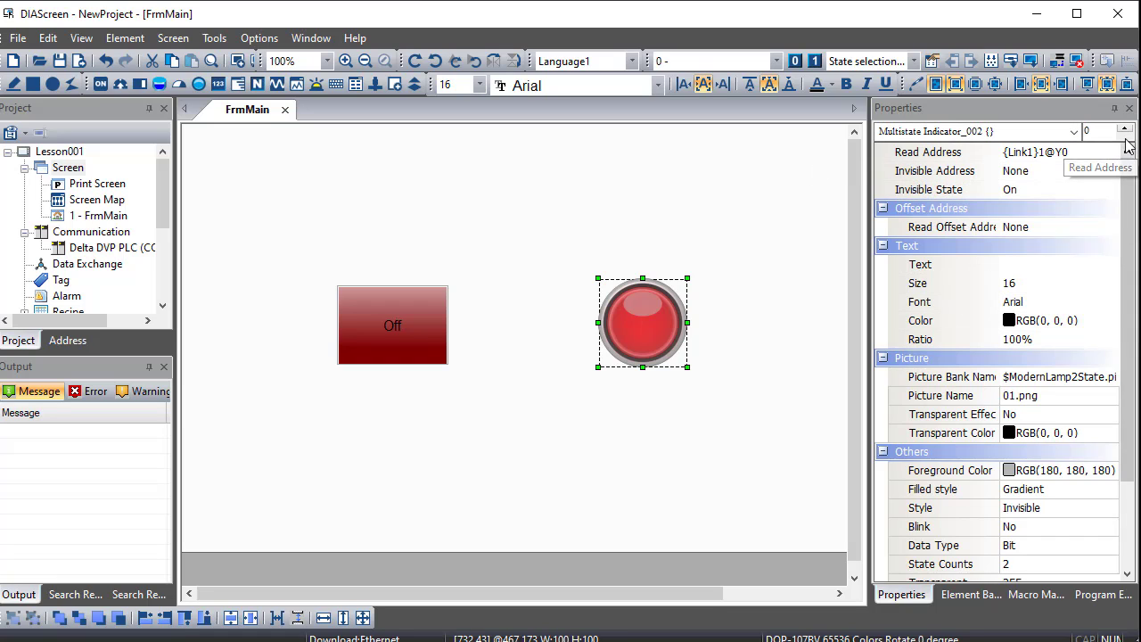
pyautogui.click(798, 64)
pyautogui.click(798, 64)
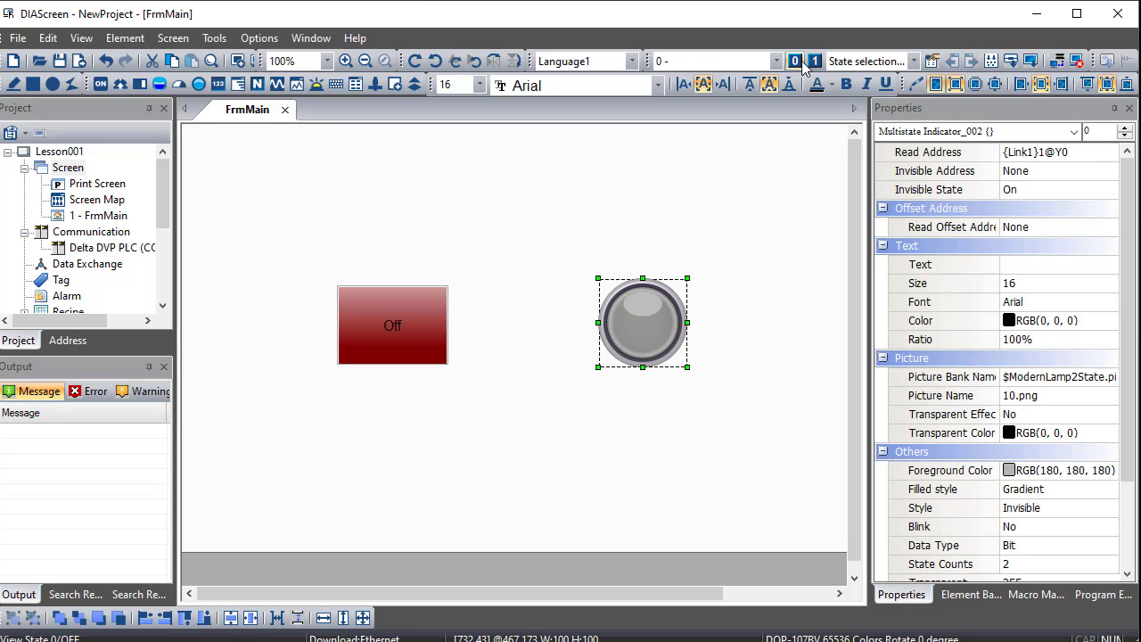
pyautogui.click(815, 64)
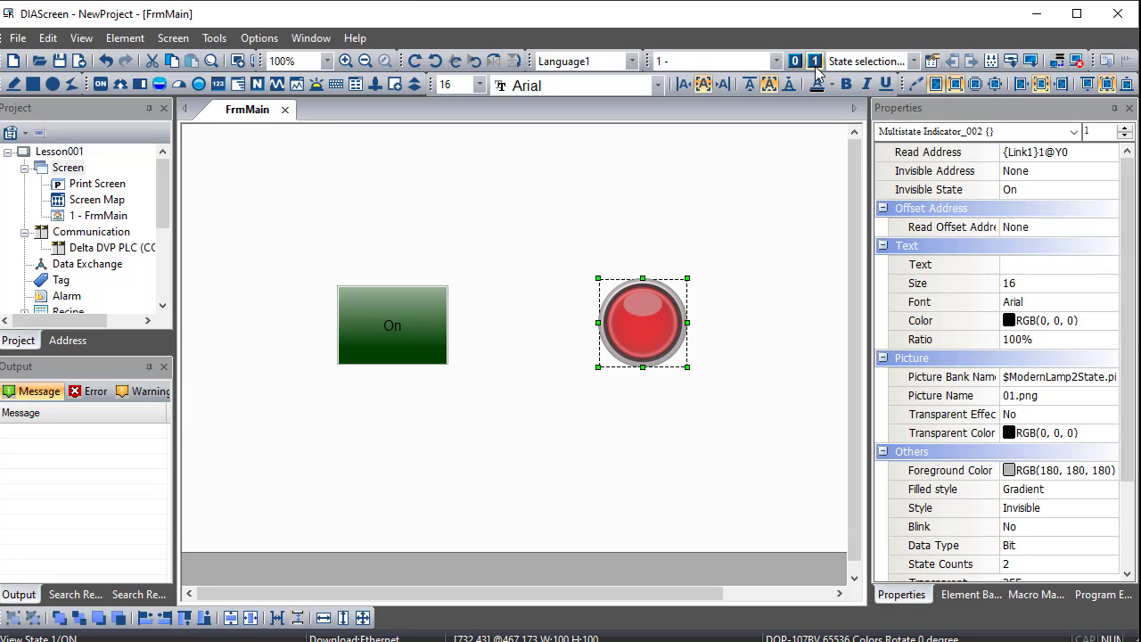
# - Show FrmMain in state 0, start the offline simulation, and place the emulator below the M0–Y0 rung in ISPSoft
pyautogui.click(794, 60)
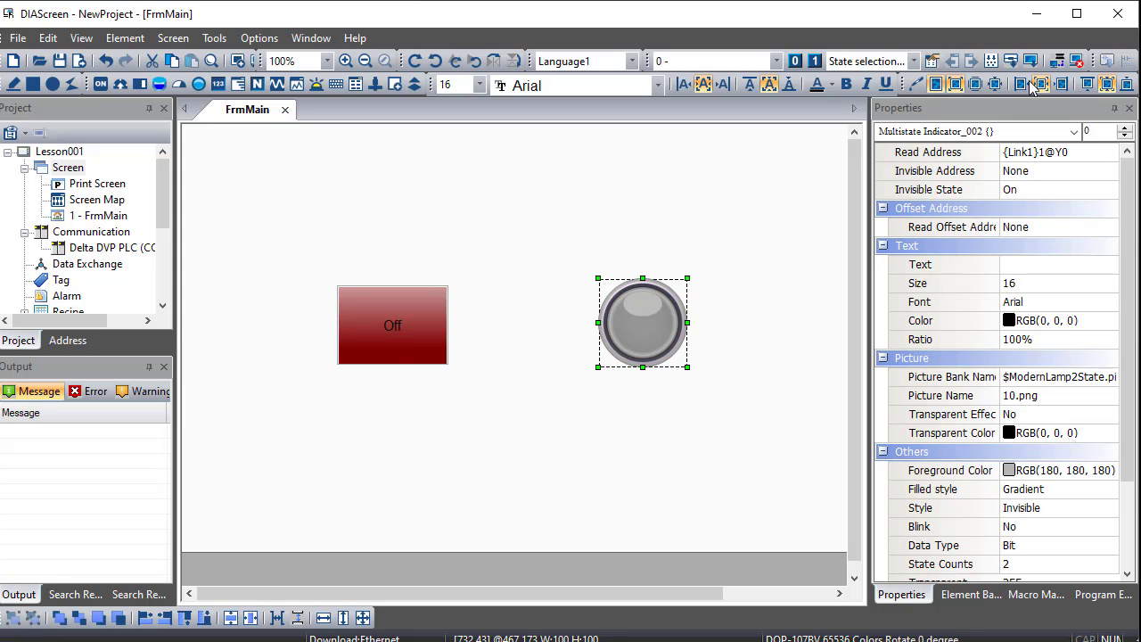
pyautogui.click(1076, 62)
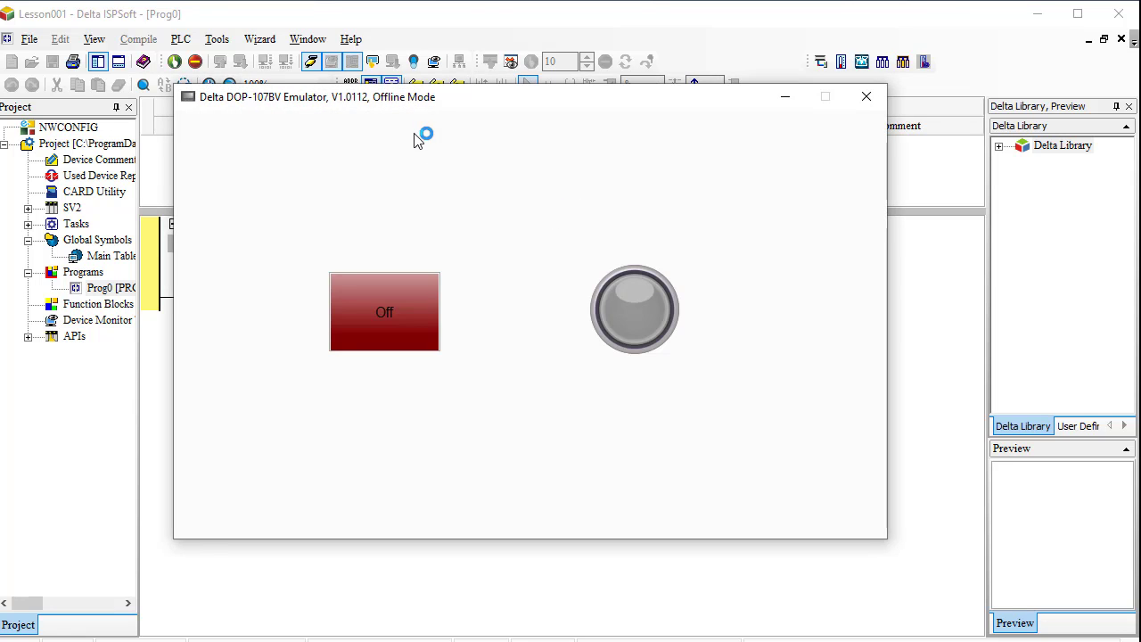
pyautogui.moveTo(451, 97); pyautogui.dragTo(397, 332)
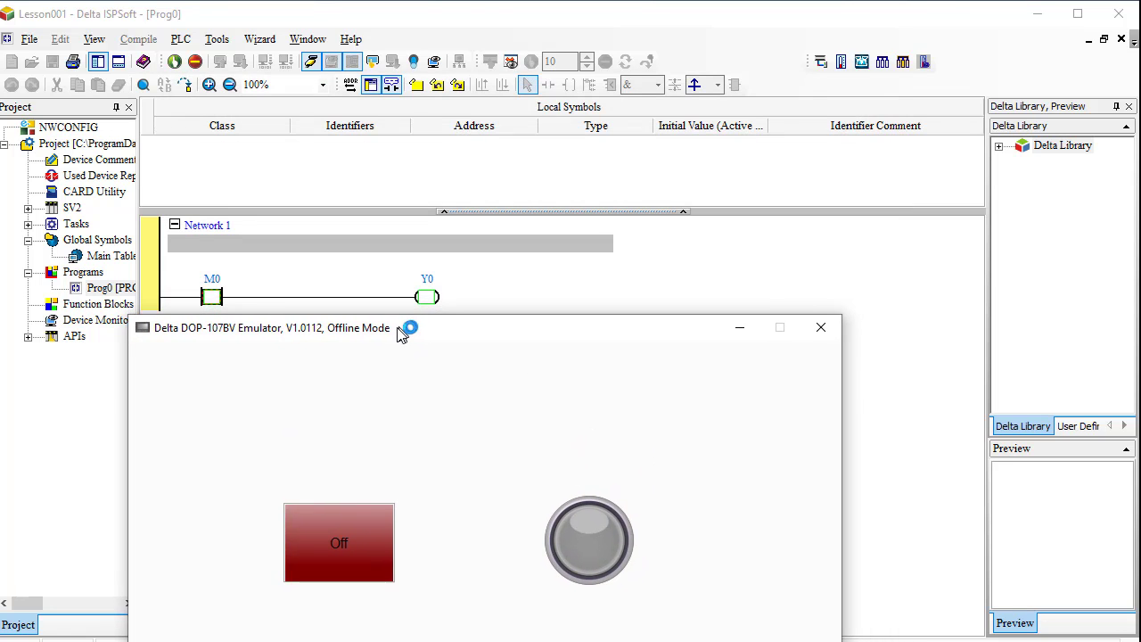
# - Toggle the On/Off button repeatedly in the emulator to test the lamp against M0 and Y0 in Network 1
pyautogui.click(347, 562)
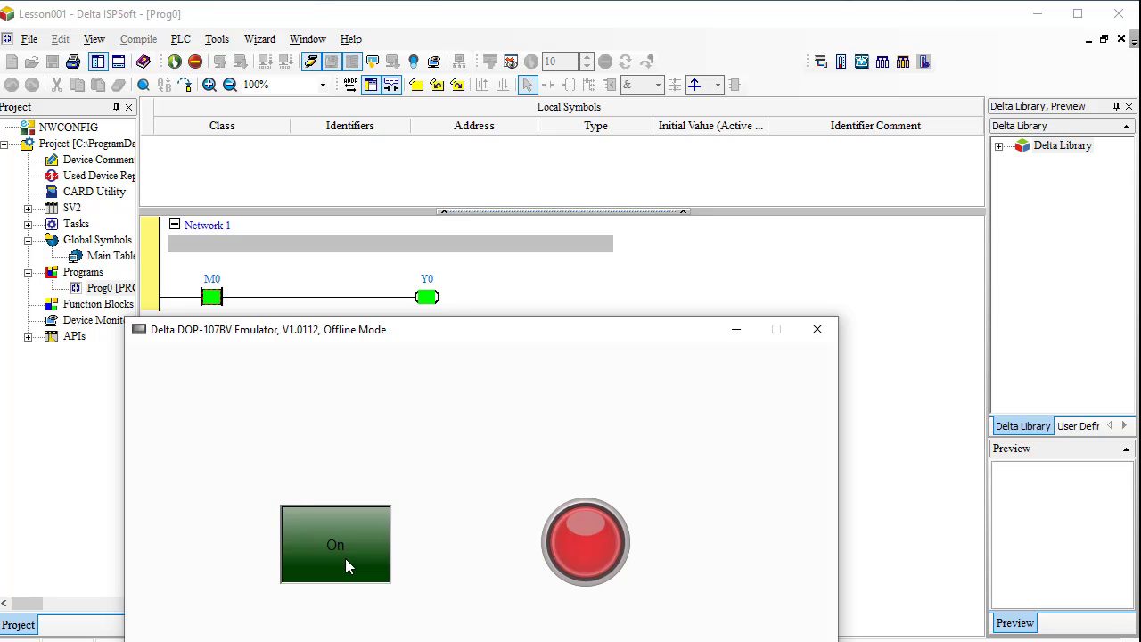
pyautogui.click(345, 558)
pyautogui.click(345, 557)
pyautogui.click(345, 558)
pyautogui.click(344, 558)
pyautogui.click(345, 558)
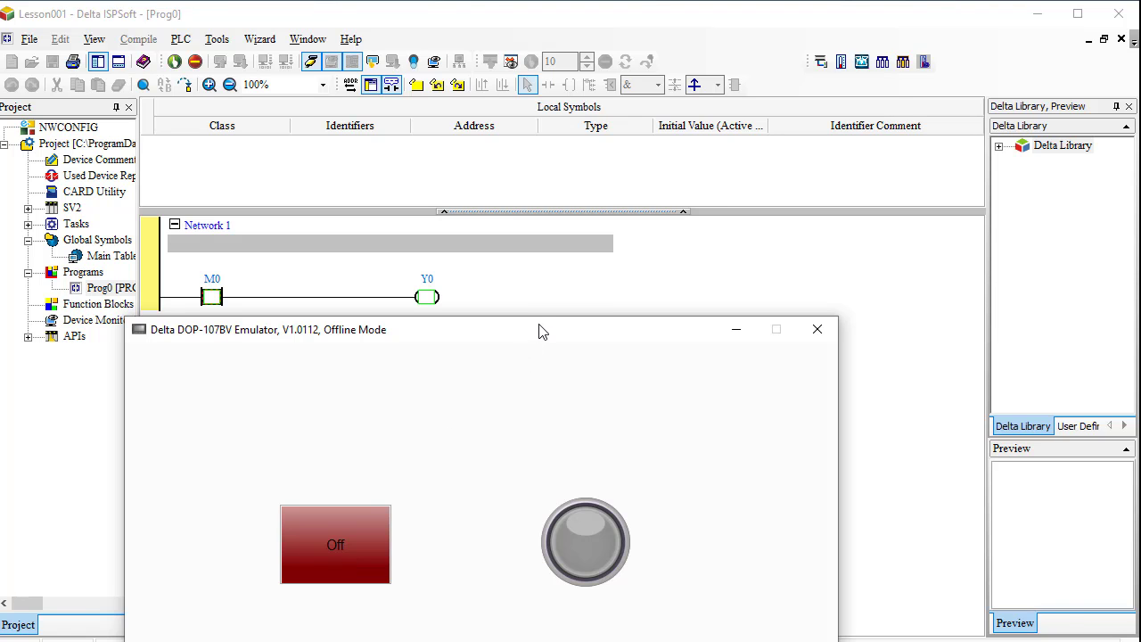
# - Reposition the emulator beside the ladder rung and toggle the On/Off button again to check the lamp and Y0
pyautogui.moveTo(539, 332); pyautogui.dragTo(881, 146)
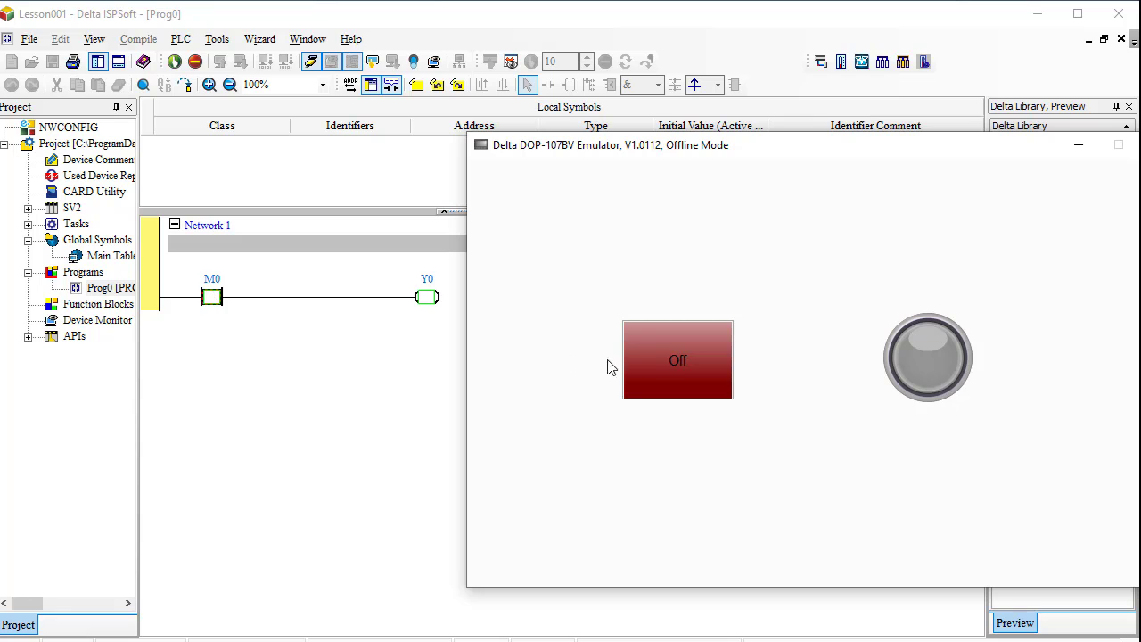
pyautogui.click(660, 366)
pyautogui.click(660, 366)
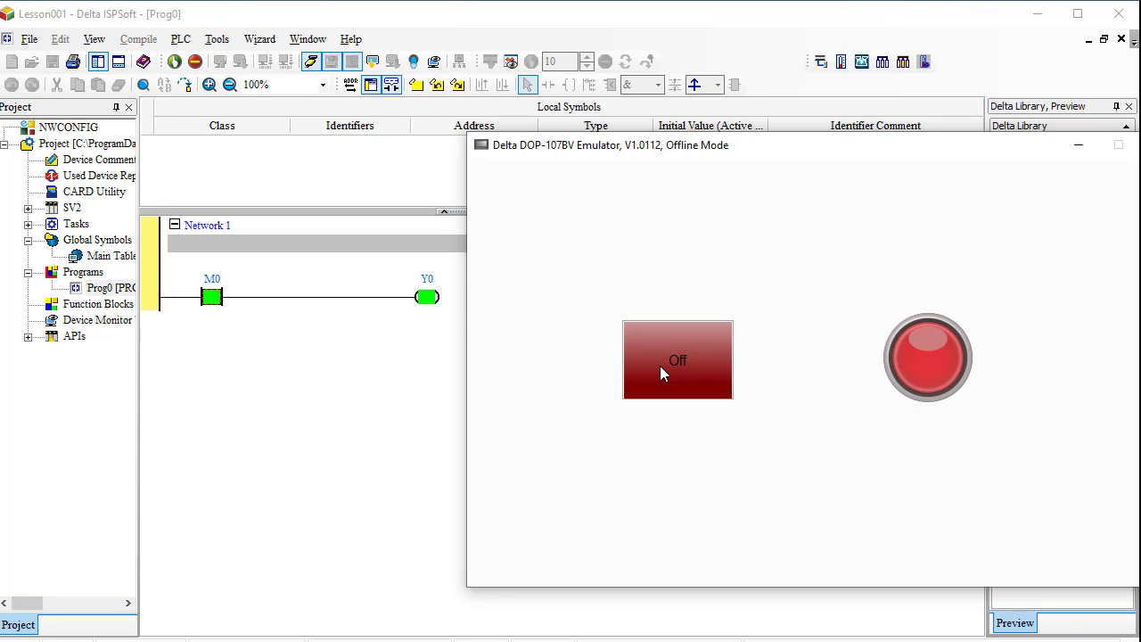